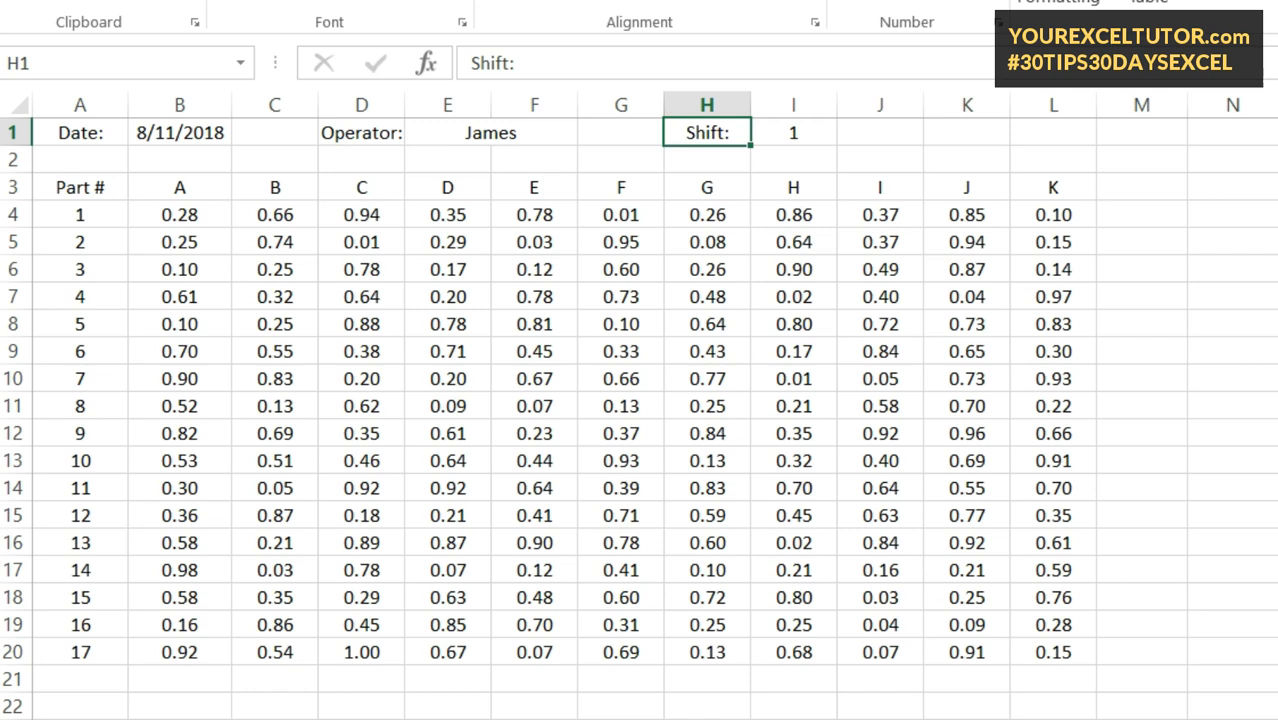
- Examine the references of several cells across the part table and the list of defined names
left_click(250, 195)
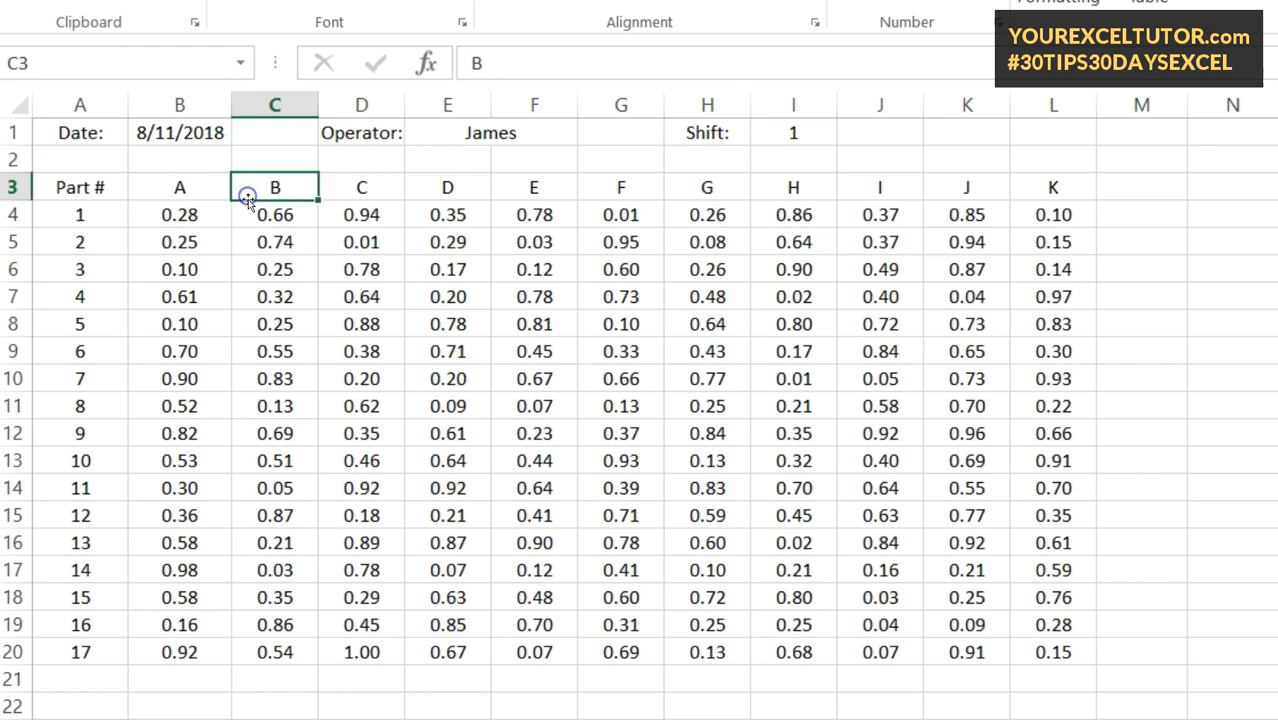
left_click(440, 240)
left_click(505, 270)
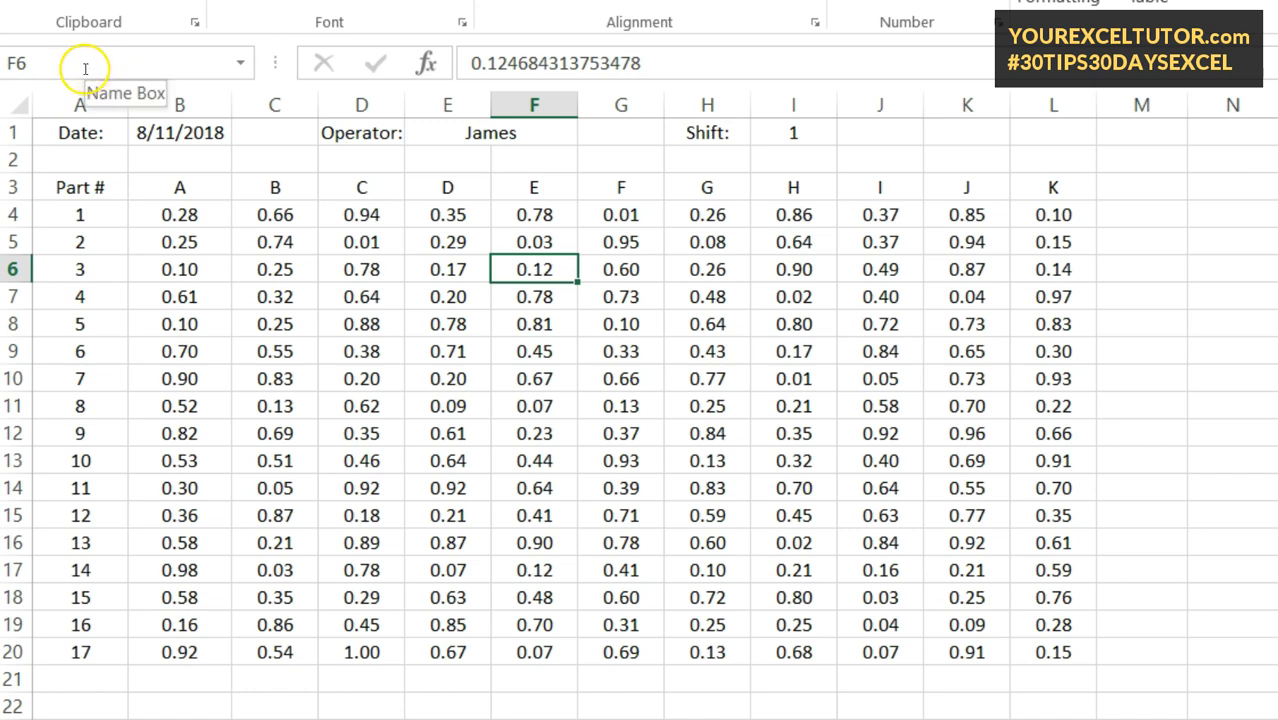
left_click(270, 220)
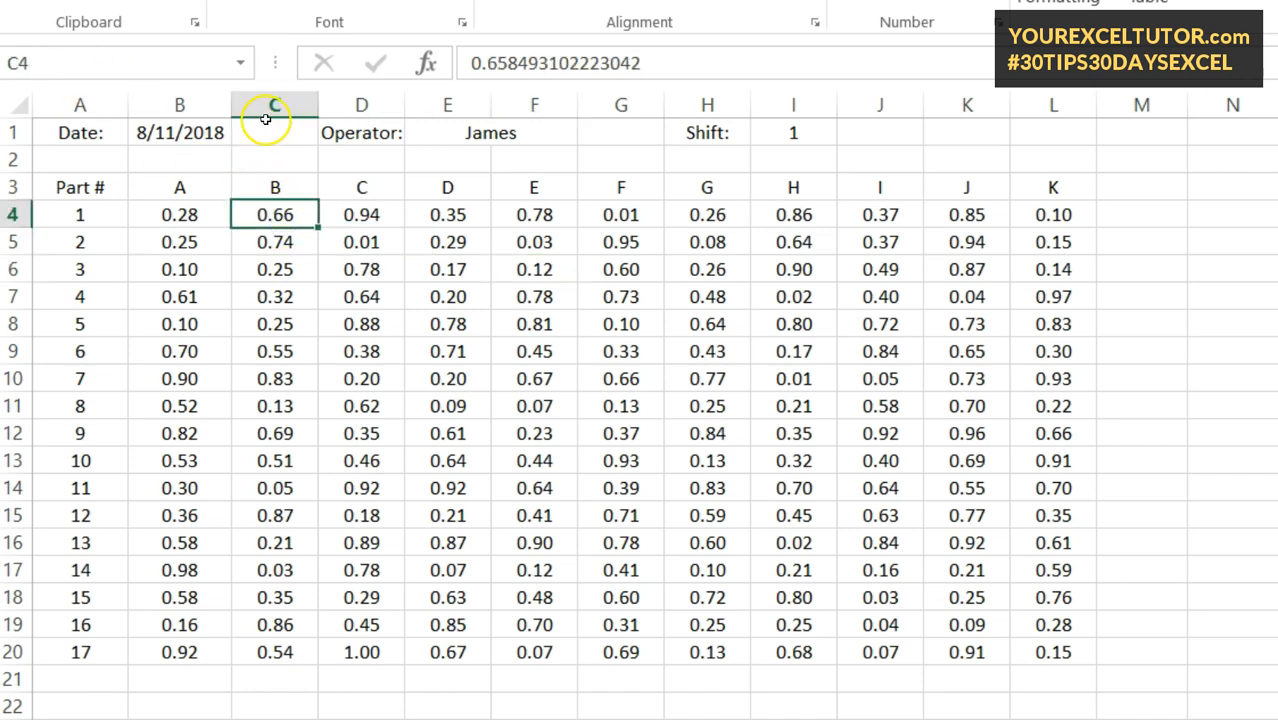
left_click(618, 243)
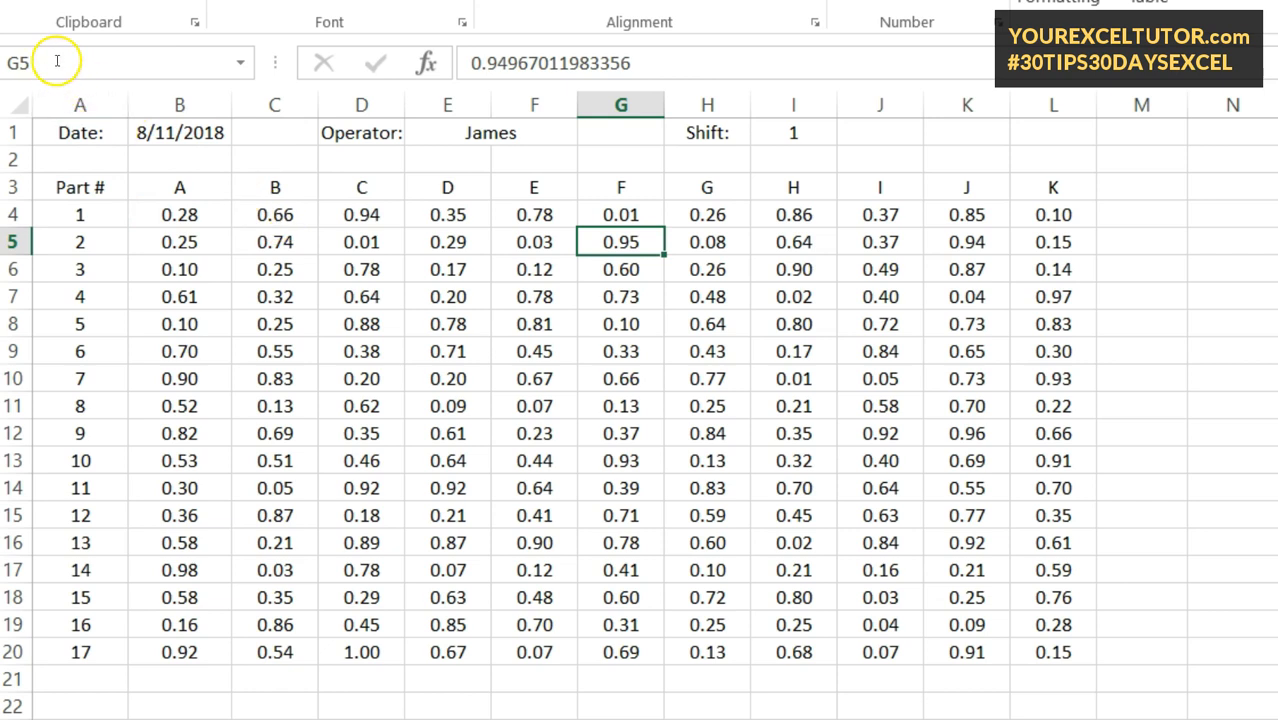
left_click(363, 241)
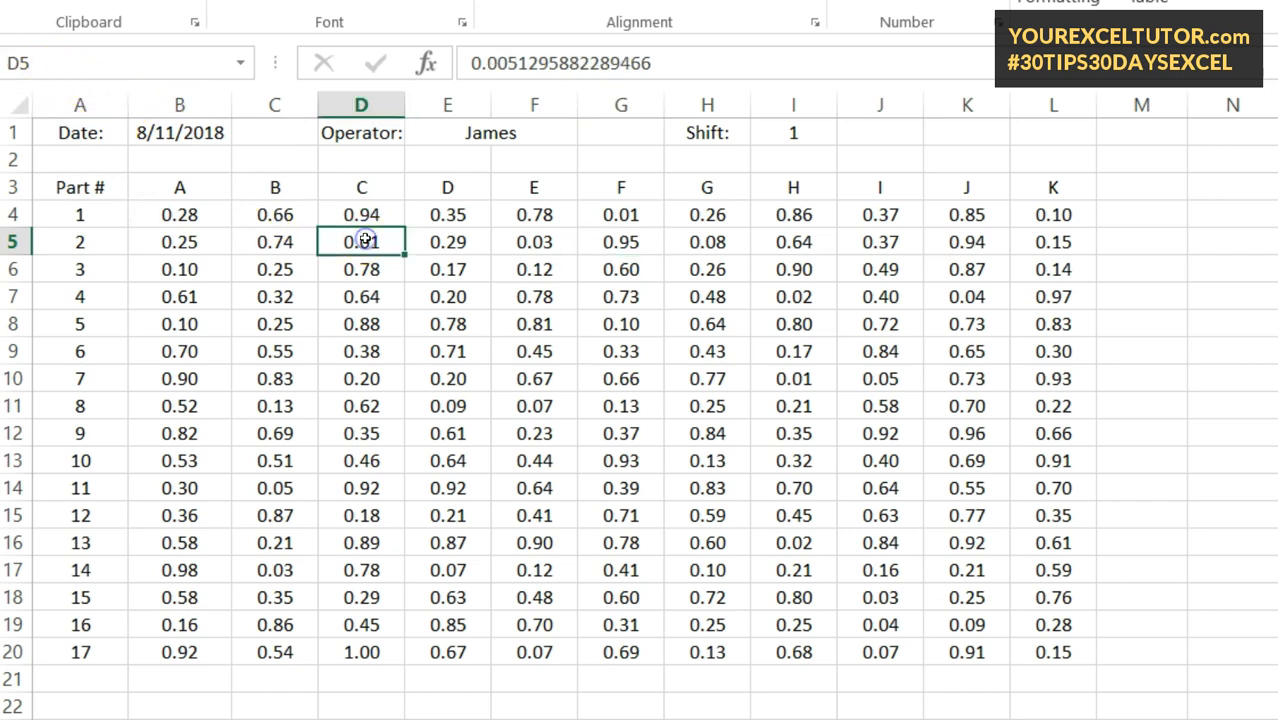
left_click(237, 65)
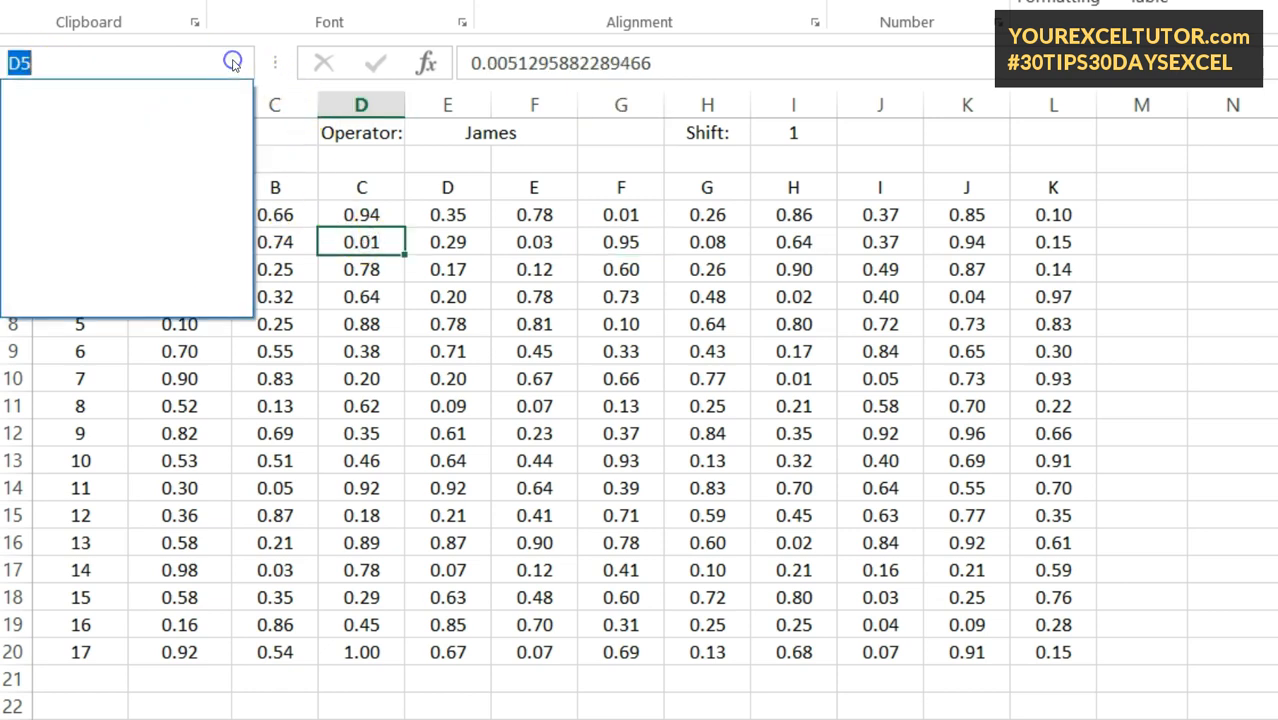
left_click(370, 296)
left_click(305, 286)
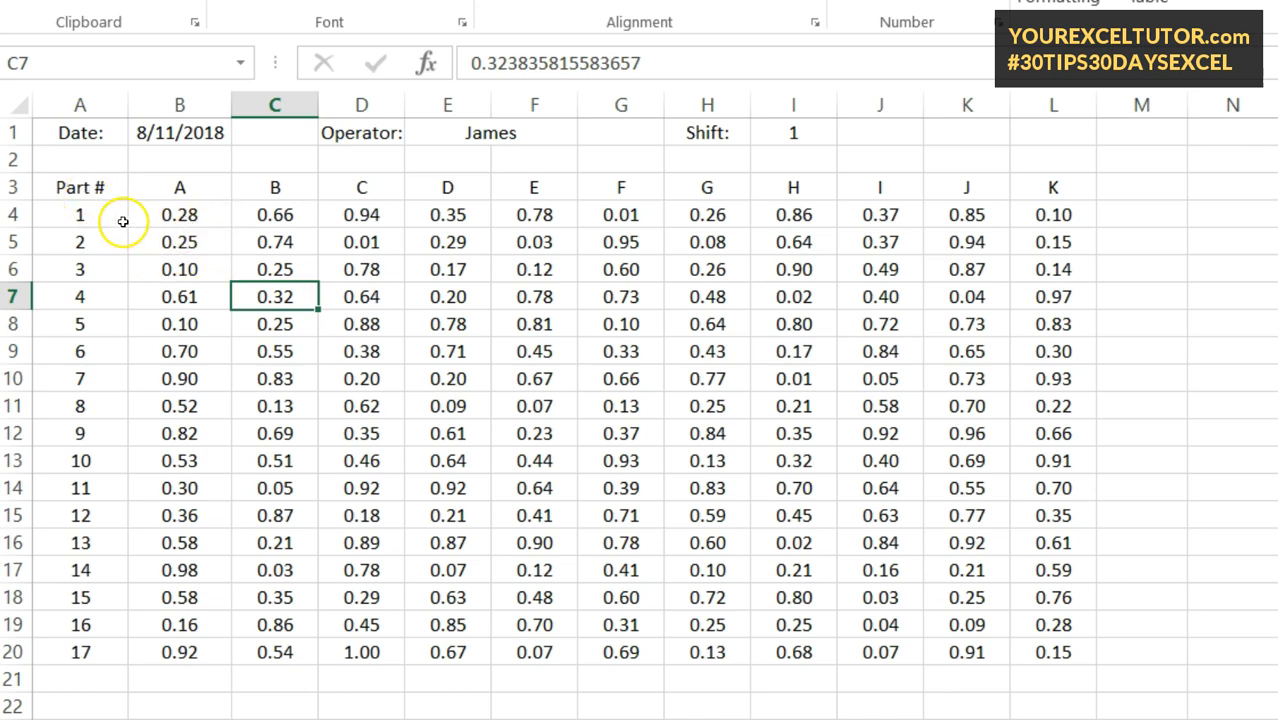
- Name the whole part table, header row included (A3:L20), table_data
left_click_drag(86, 187, 1050, 645)
left_click(88, 56)
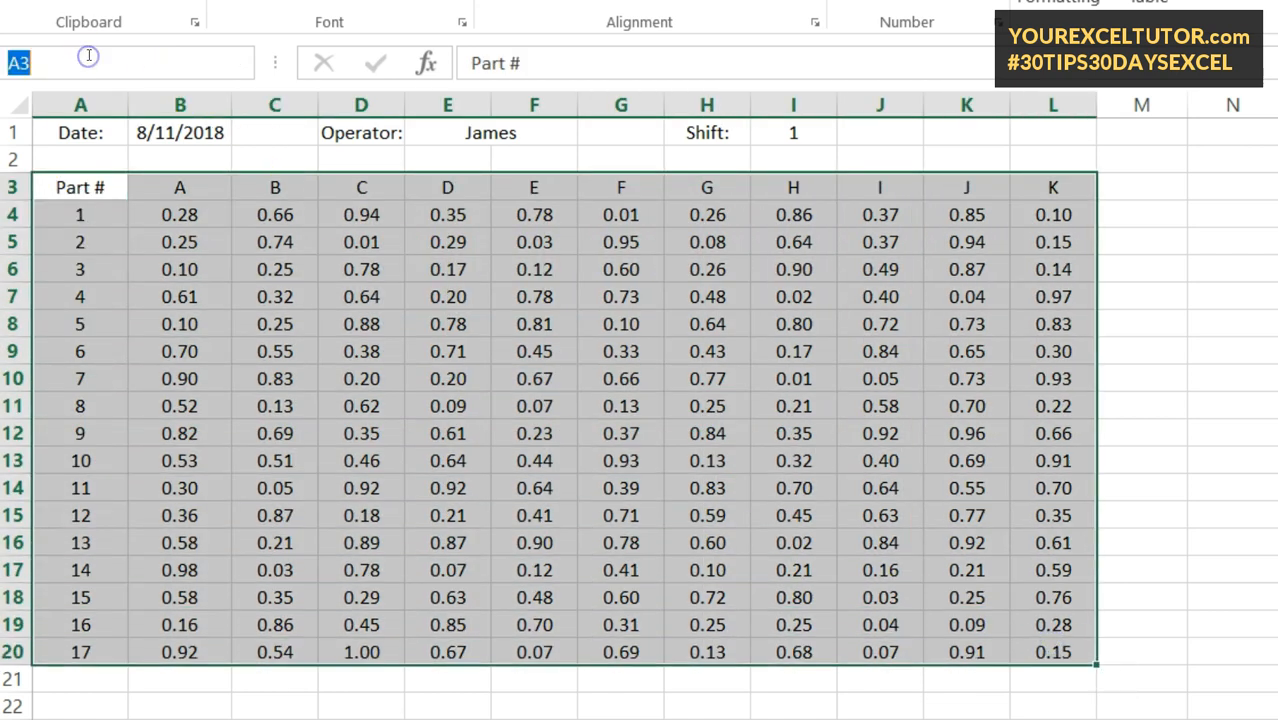
type("table")
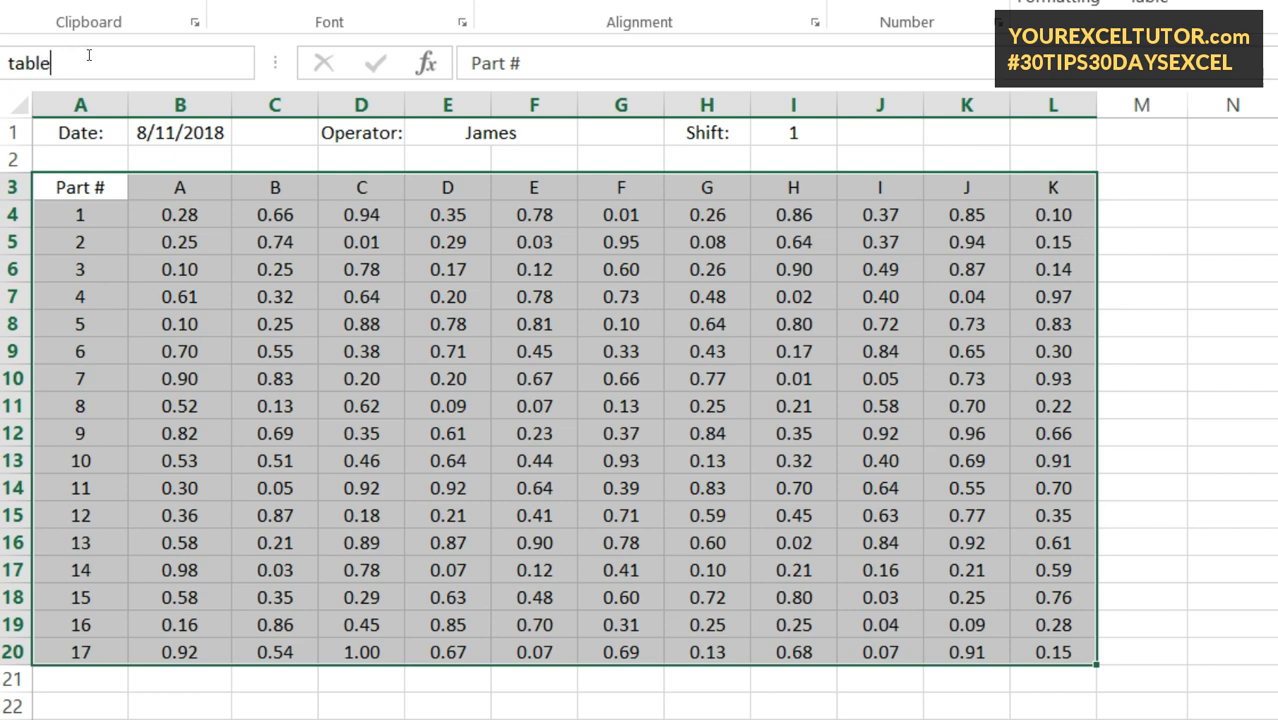
type("_data")
key("Return")
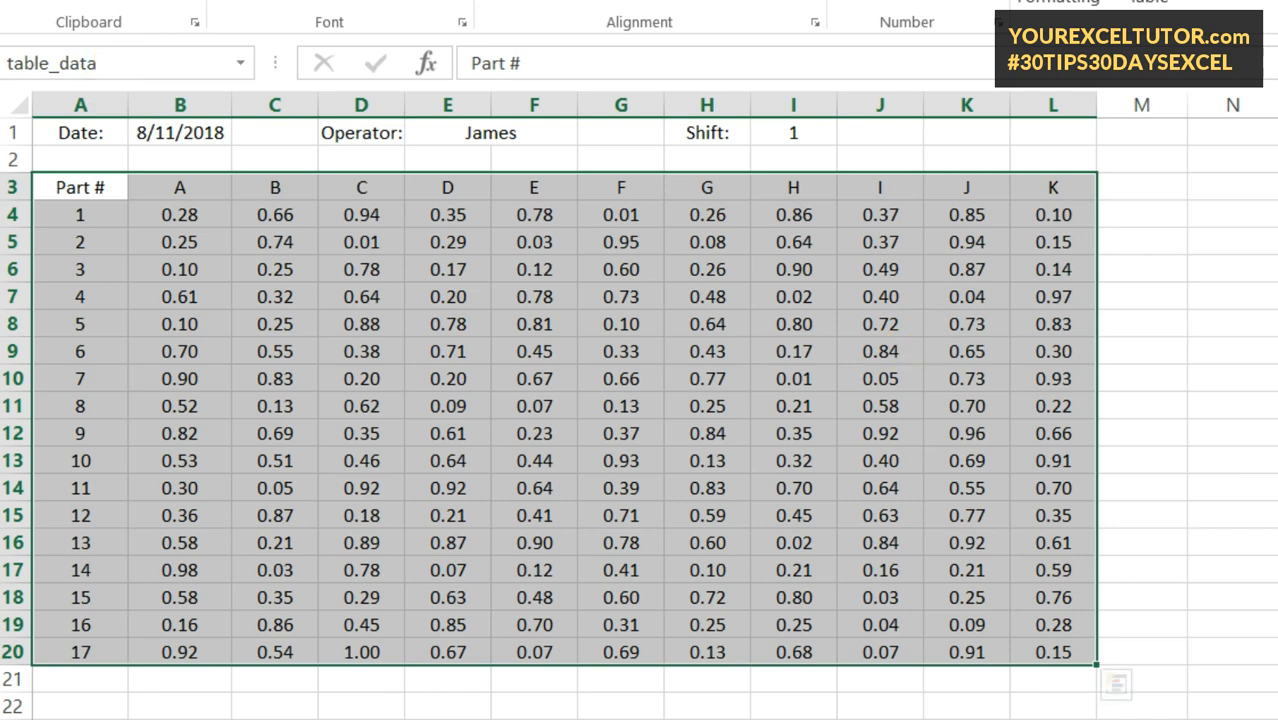
- Deselect the table and select it again through its defined name table_data
left_click(825, 322)
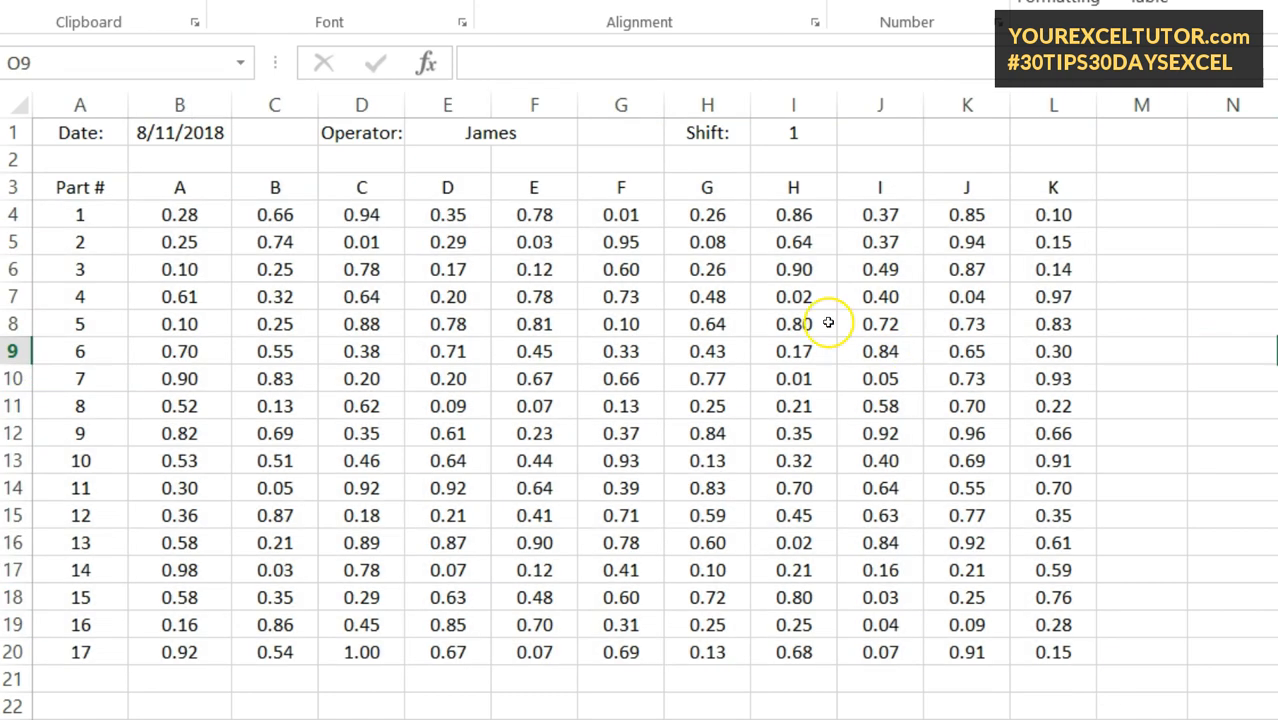
left_click(416, 343)
left_click(258, 288)
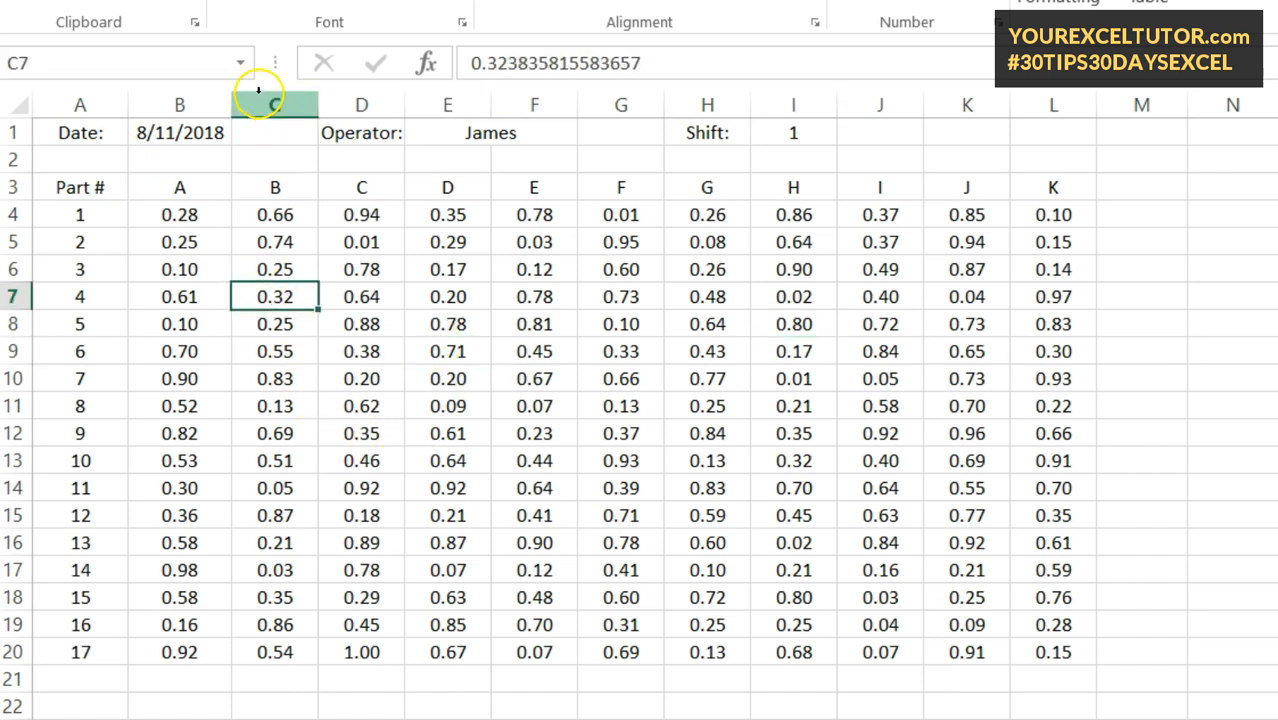
left_click(240, 65)
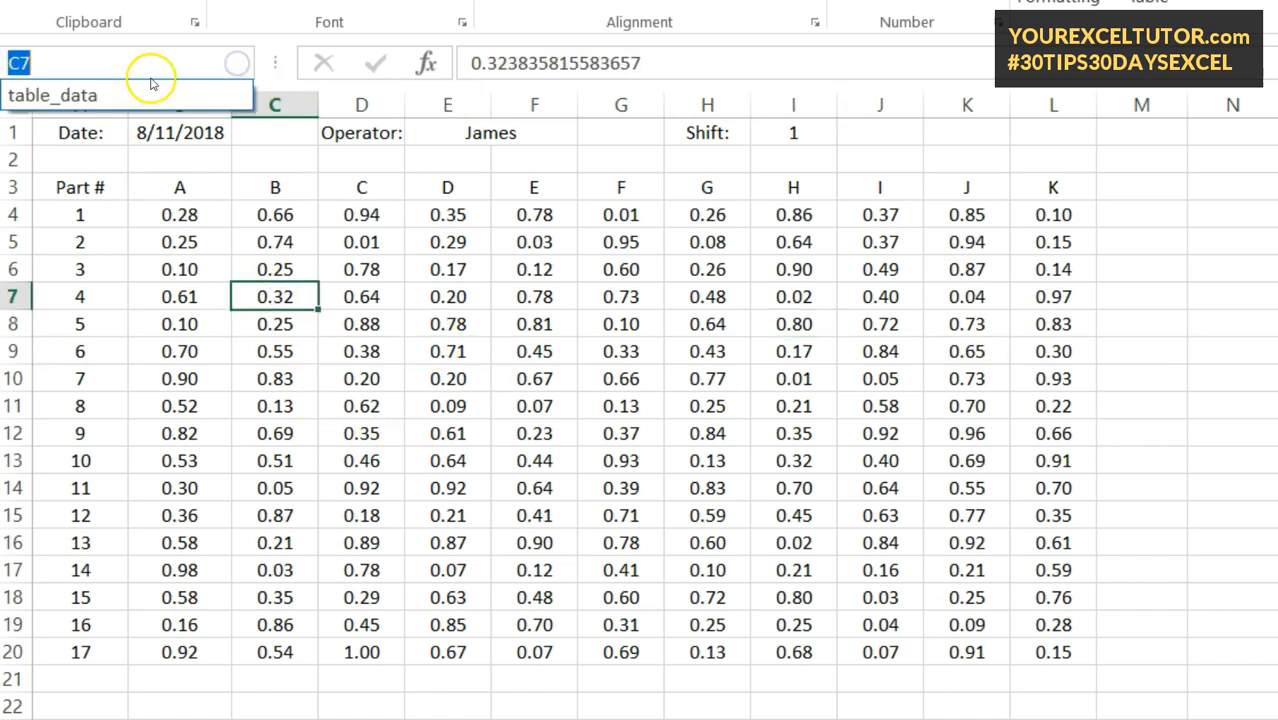
left_click(105, 90)
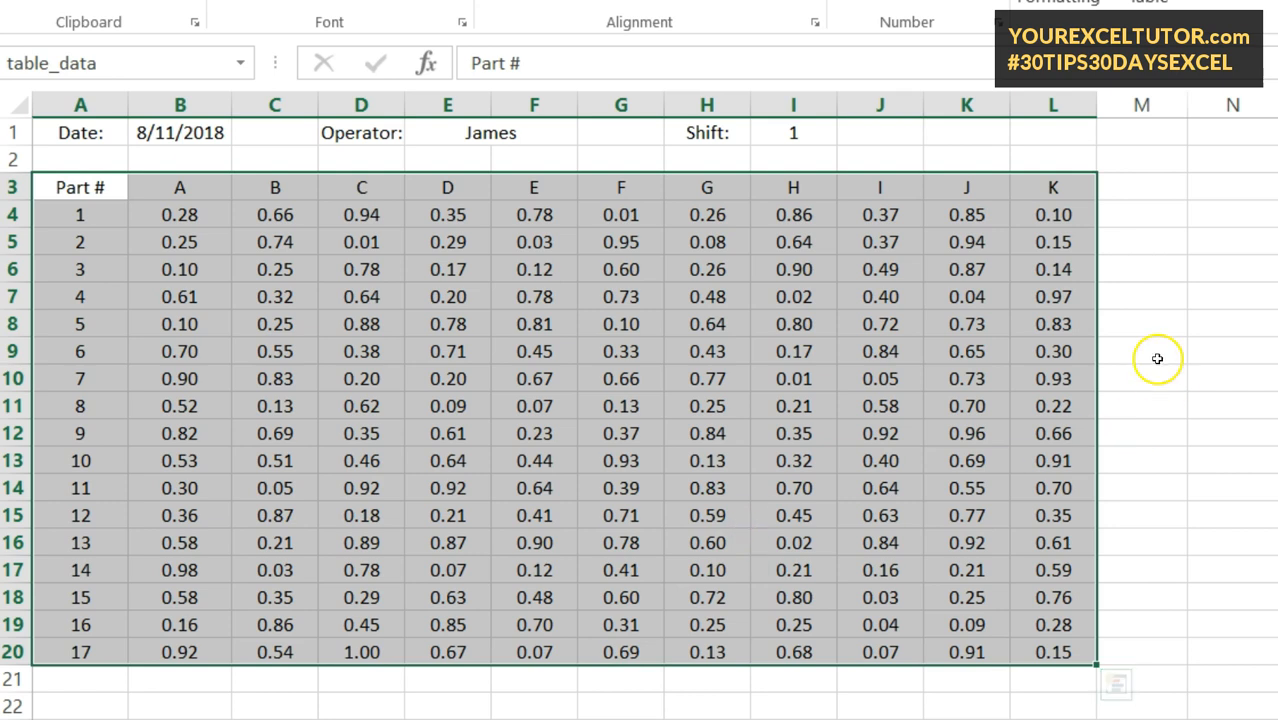
- Check the list of defined names with the empty cell N7 selected, leaving it without choosing a name
left_click(1231, 316)
left_click(1237, 298)
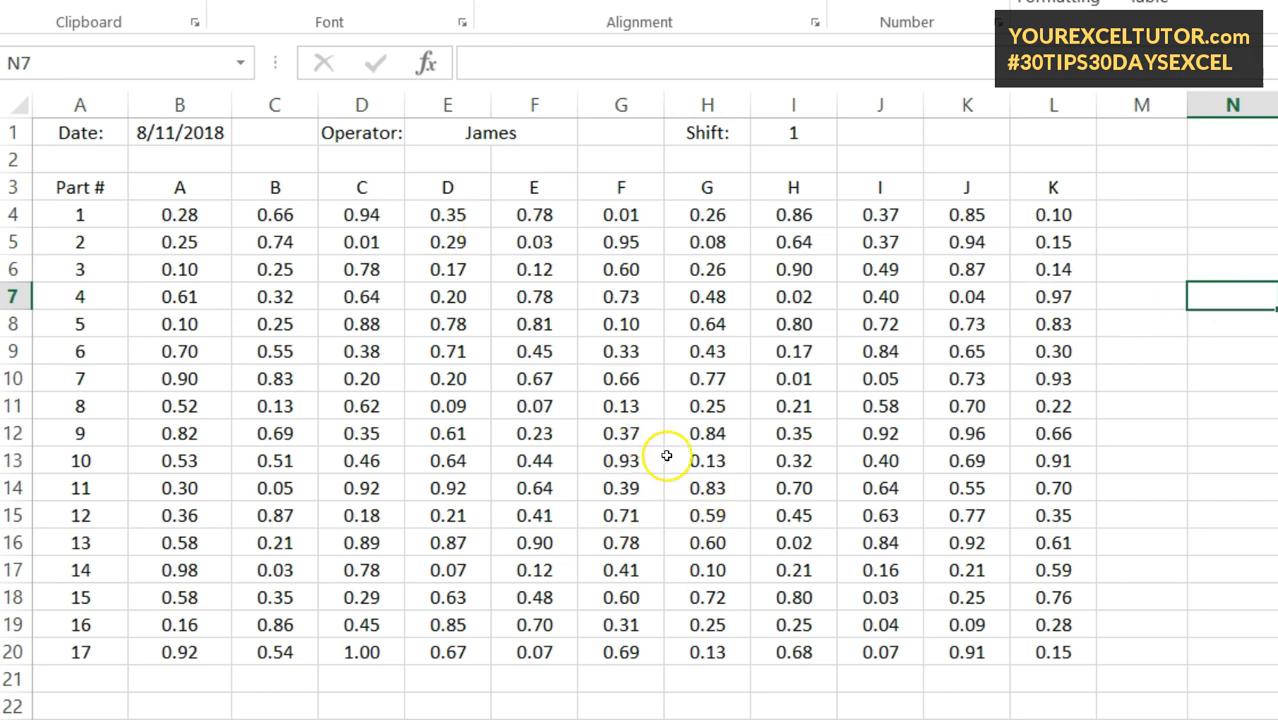
left_click(240, 62)
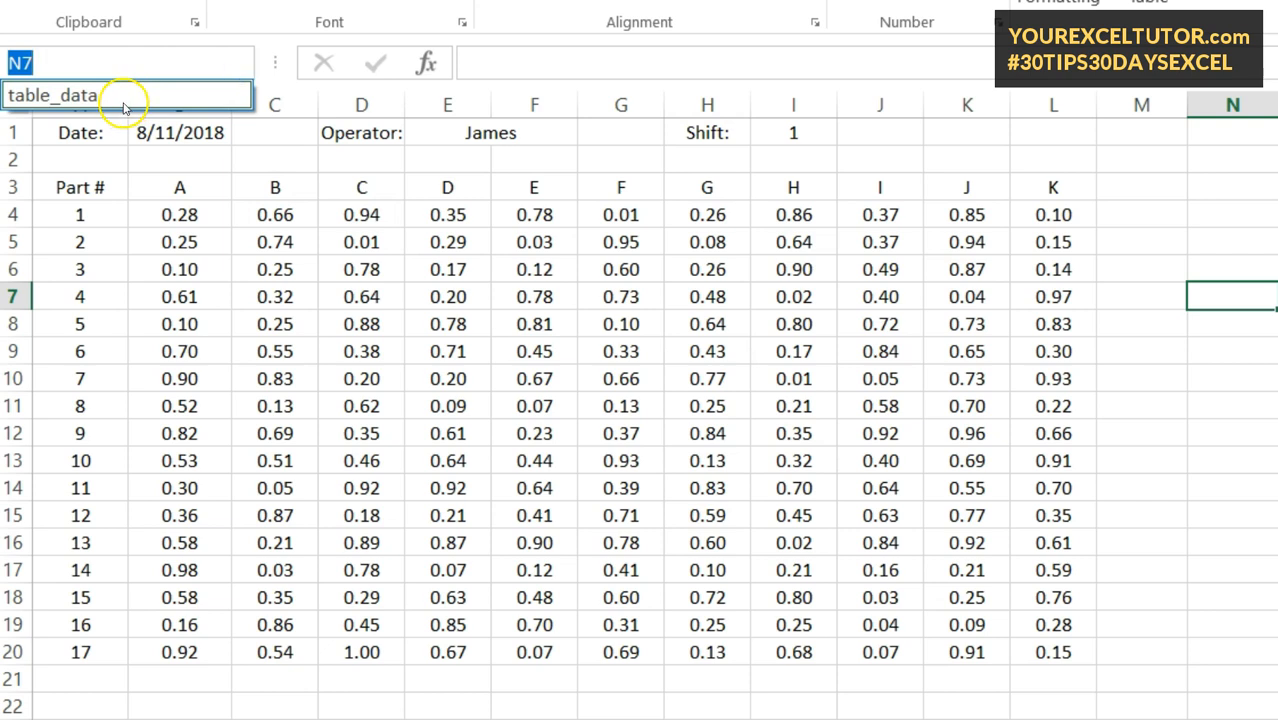
left_click(1035, 374)
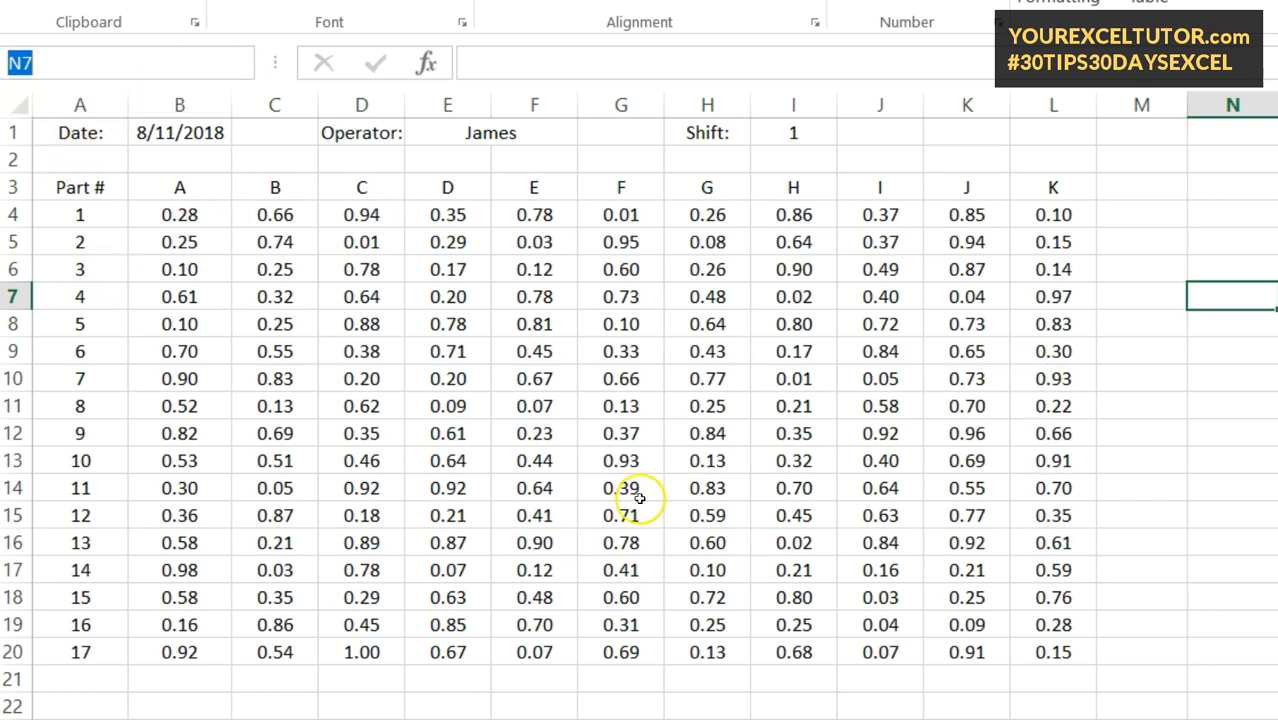
left_click(928, 437)
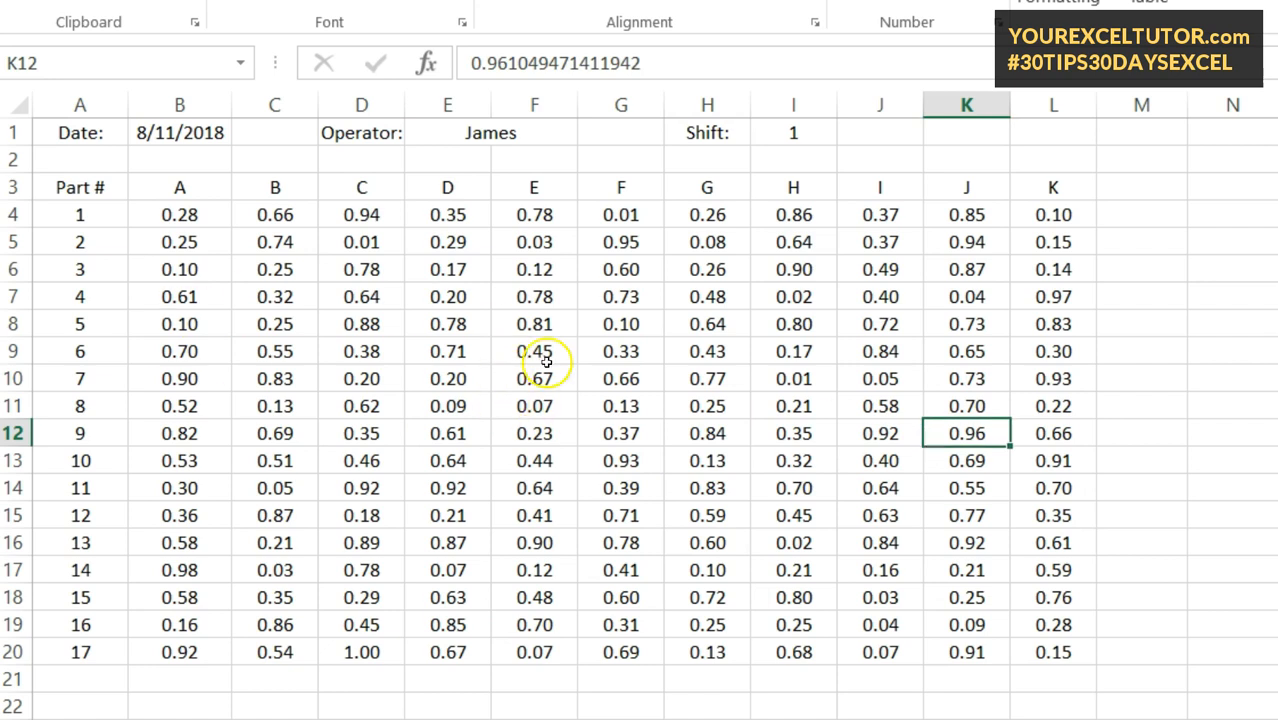
- Go to the distant empty cell M151 and jump back to the table by its name table_data
scroll(1267, 582, "down", 17)
scroll(984, 542, "down", 20)
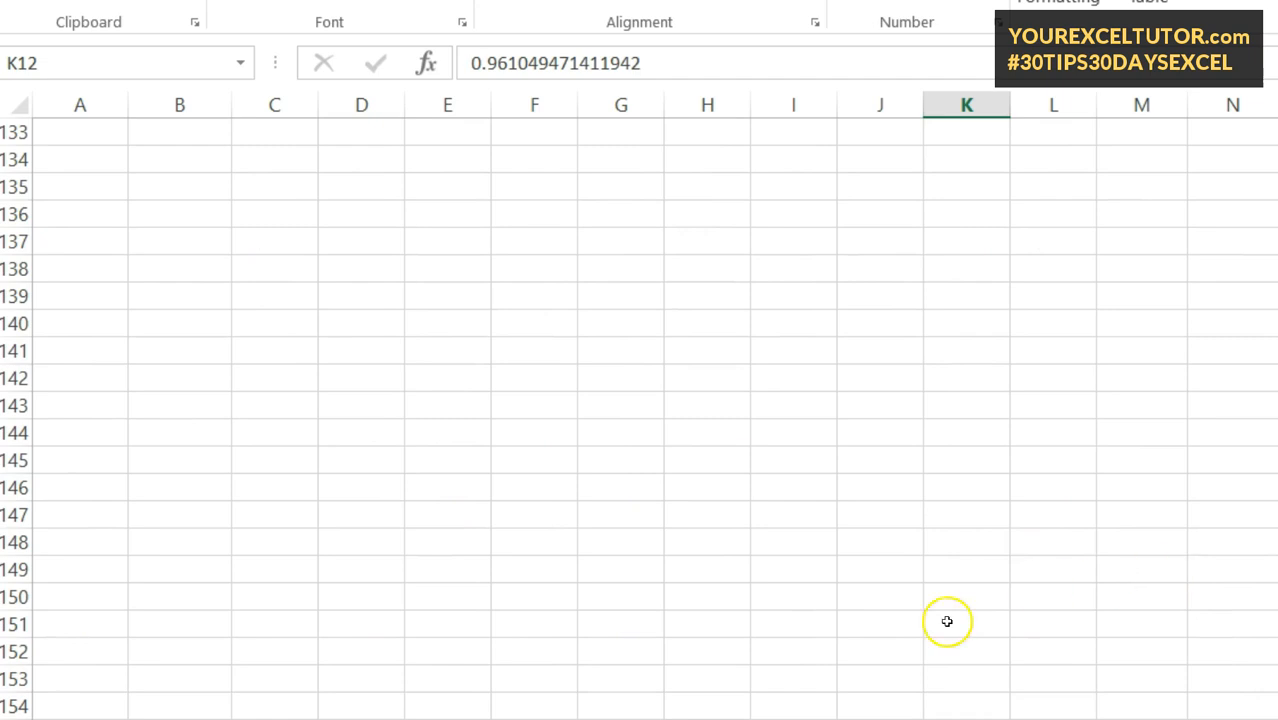
left_click(1150, 628)
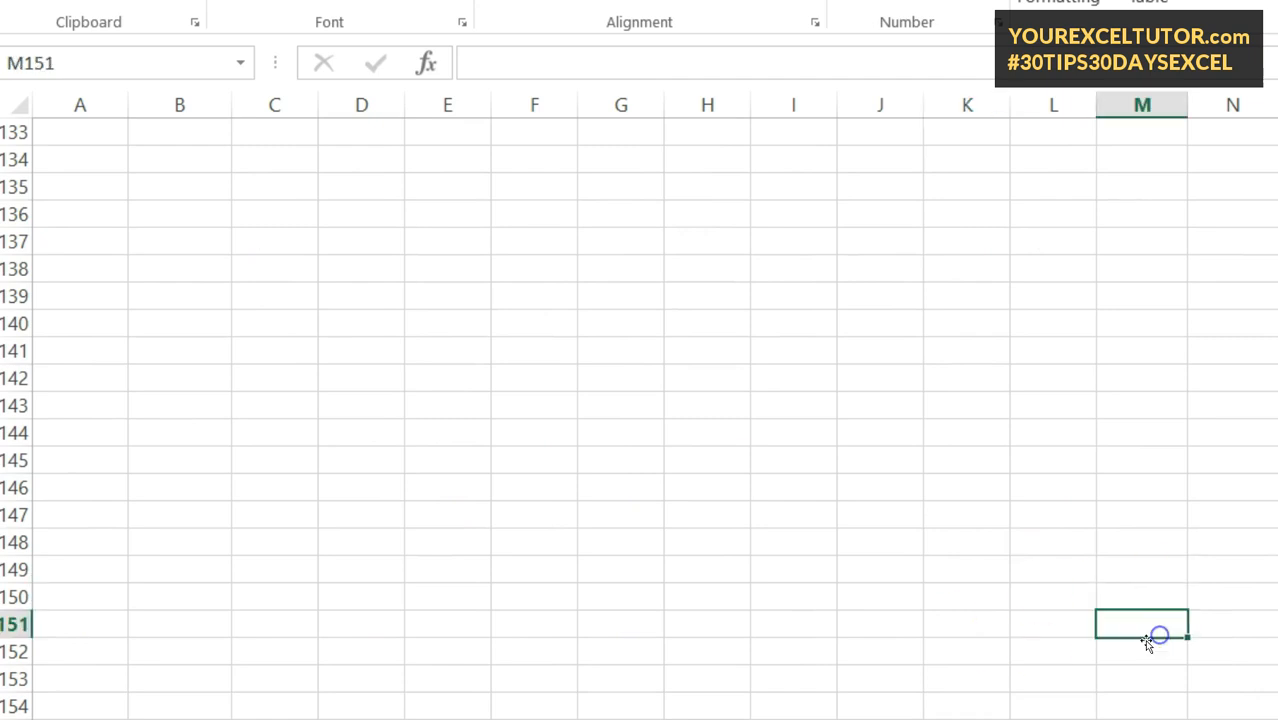
left_click(240, 63)
left_click(171, 95)
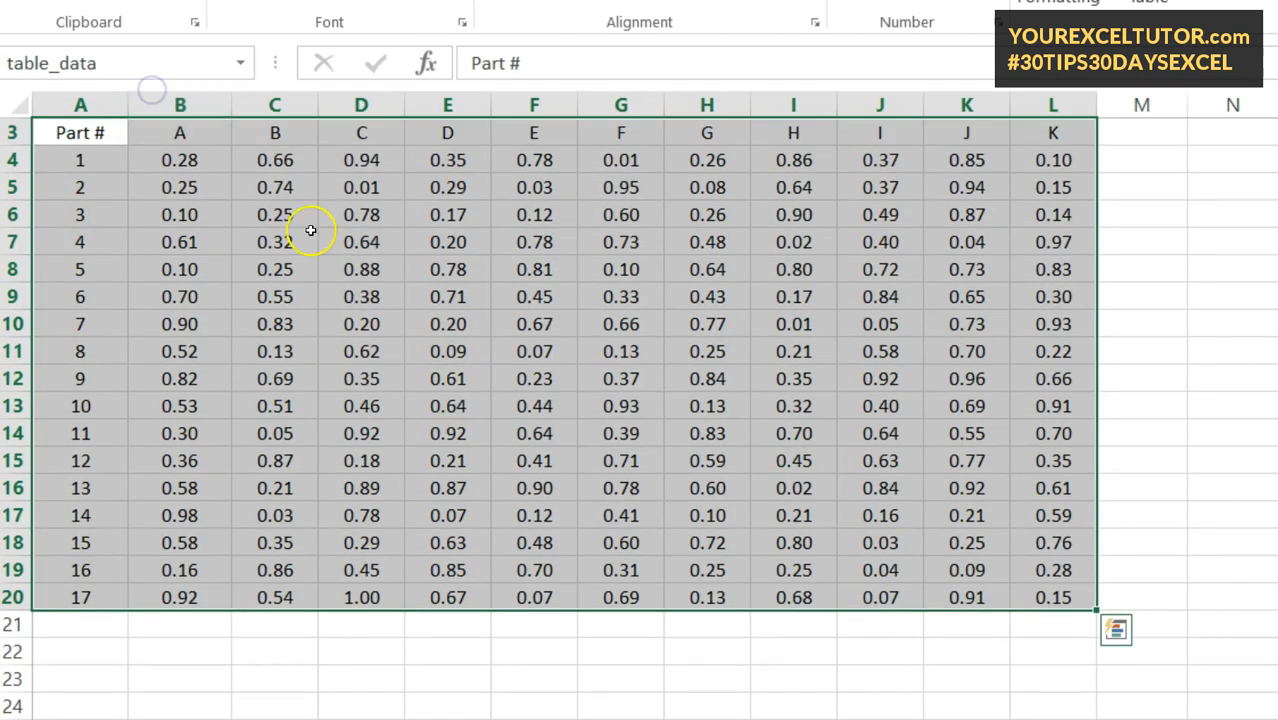
scroll(588, 367, "up", 1)
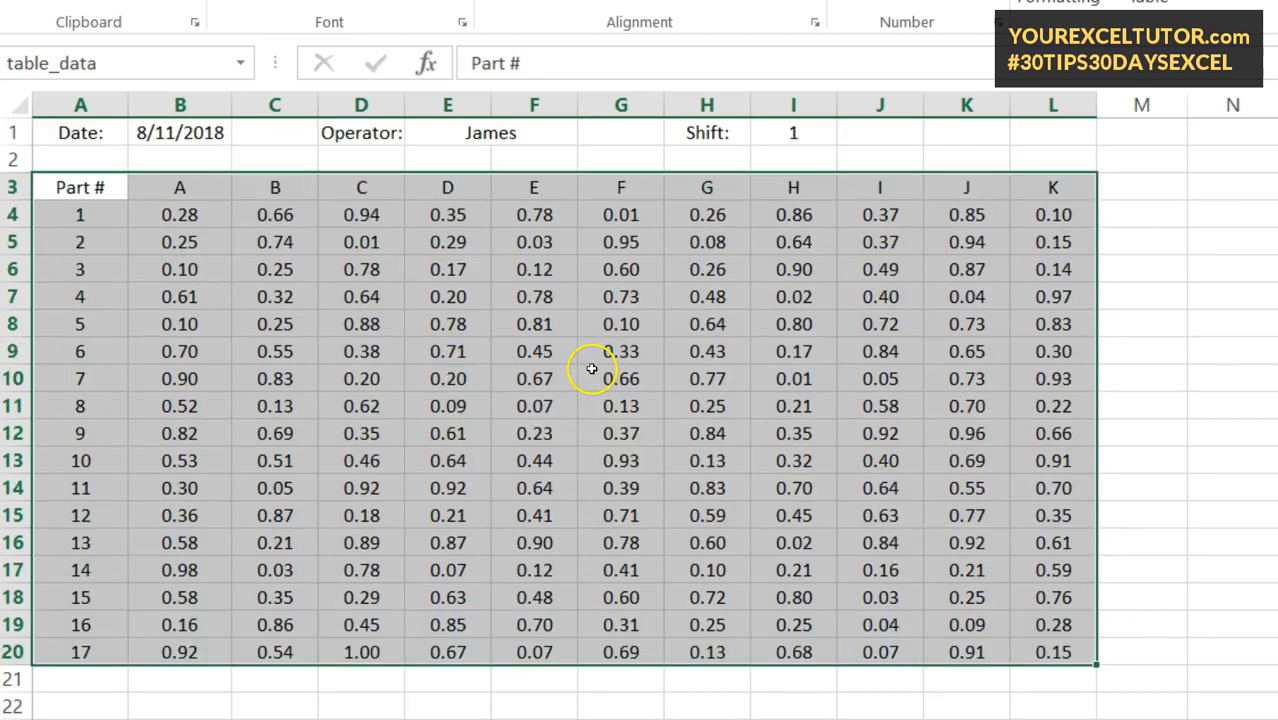
- Name the date value cell B1 date_val
left_click(591, 371)
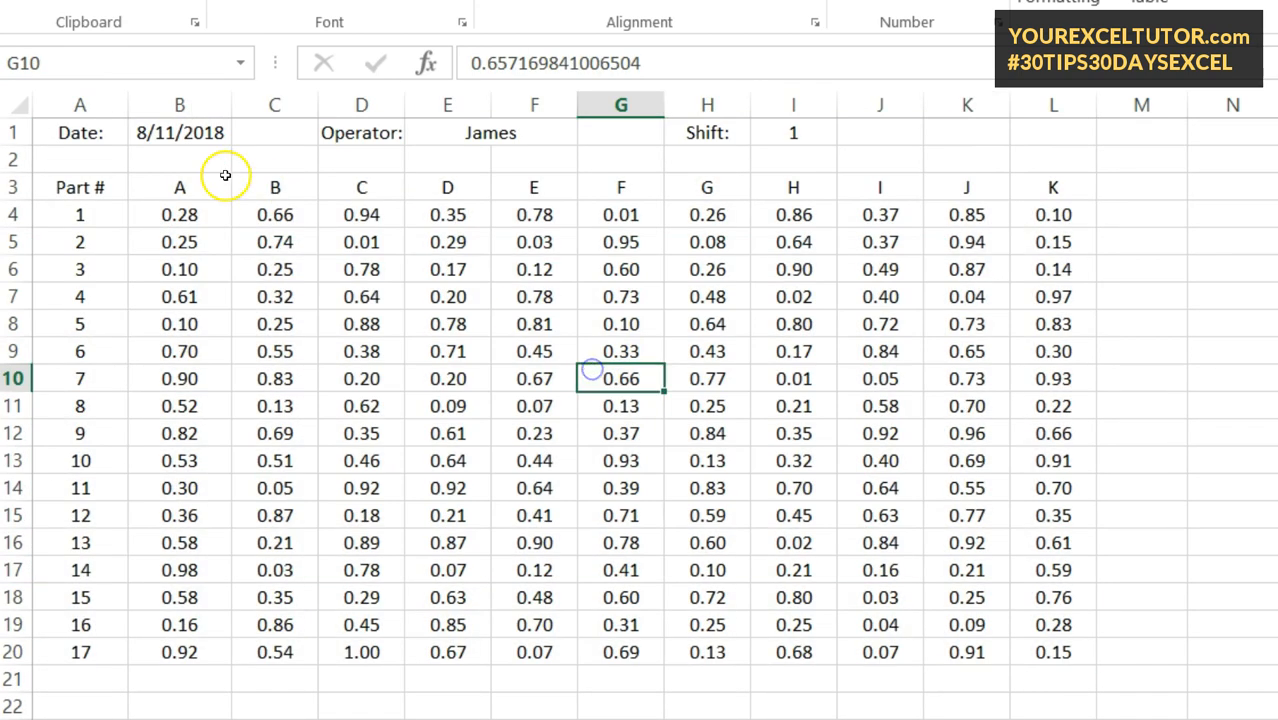
left_click(178, 135)
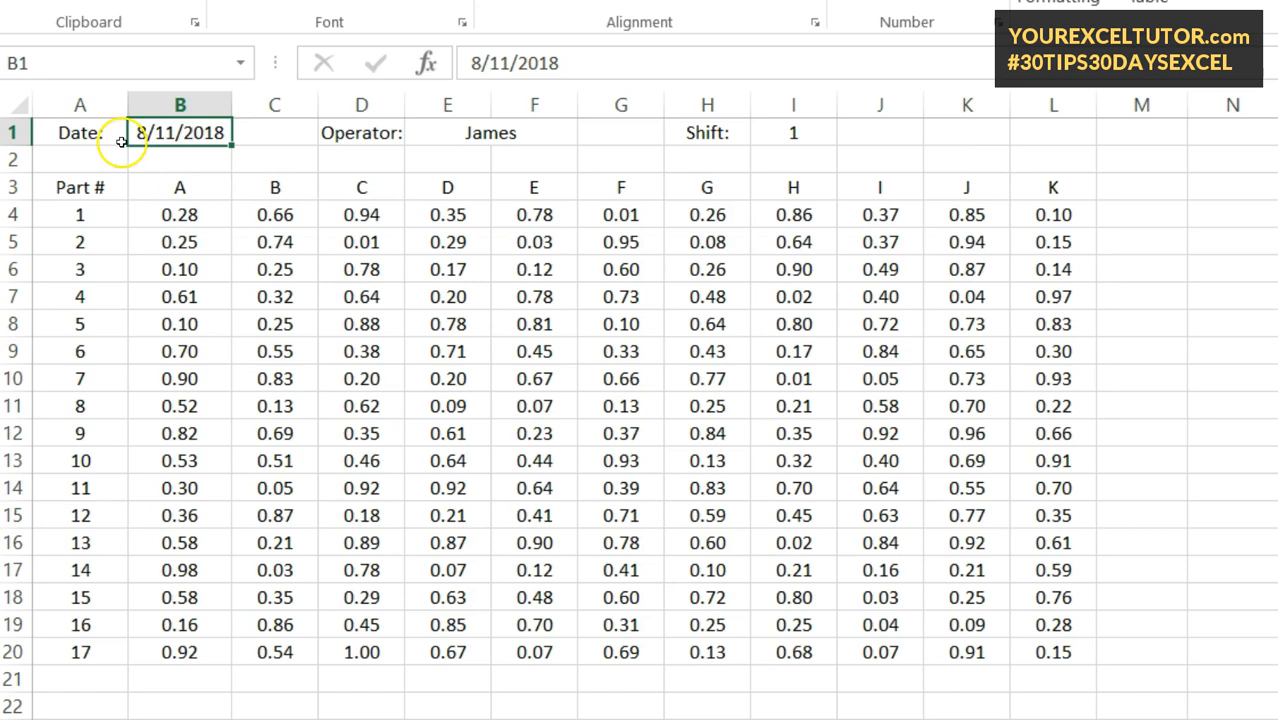
left_click(55, 63)
type("date_val")
key("Return")
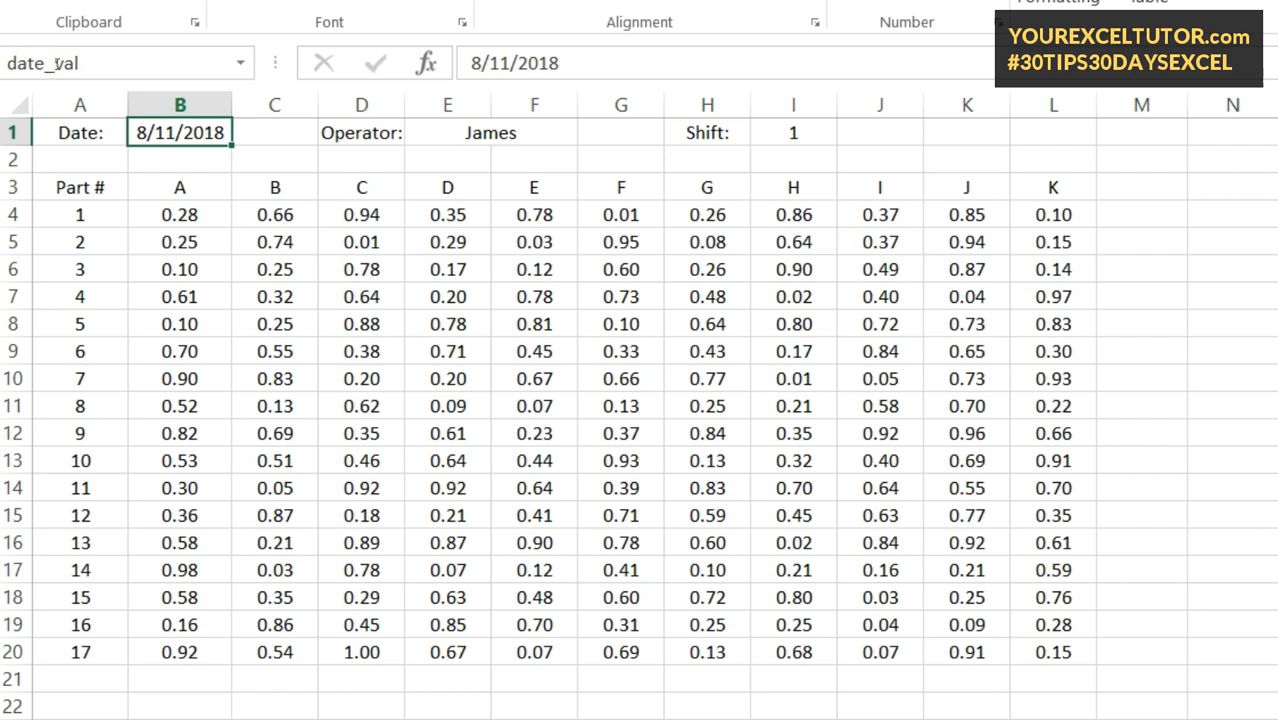
- Name the merged cell holding the operator's name in row 1 oper_val
left_click(469, 130)
left_click(161, 61)
type("o")
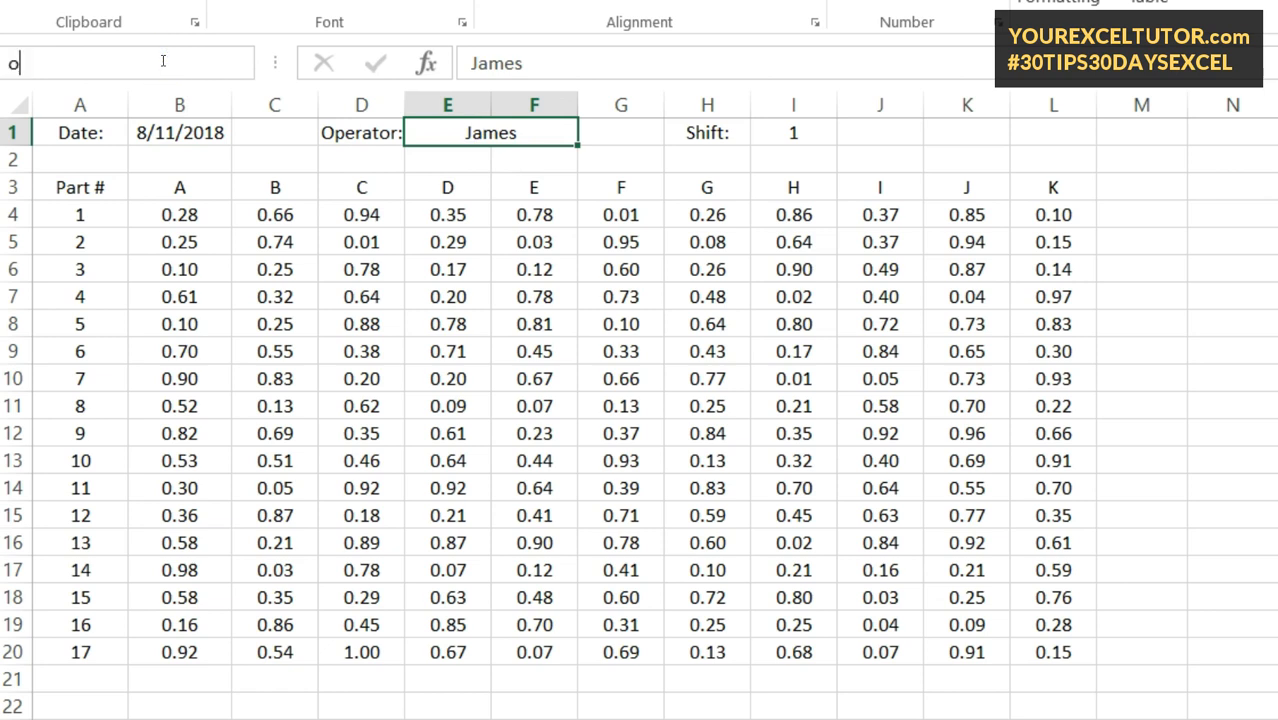
type("per_val")
key("Return")
- Name the shift value cell I1 shift_val
left_click(788, 132)
left_click(171, 51)
type("shift_val")
key("Return")
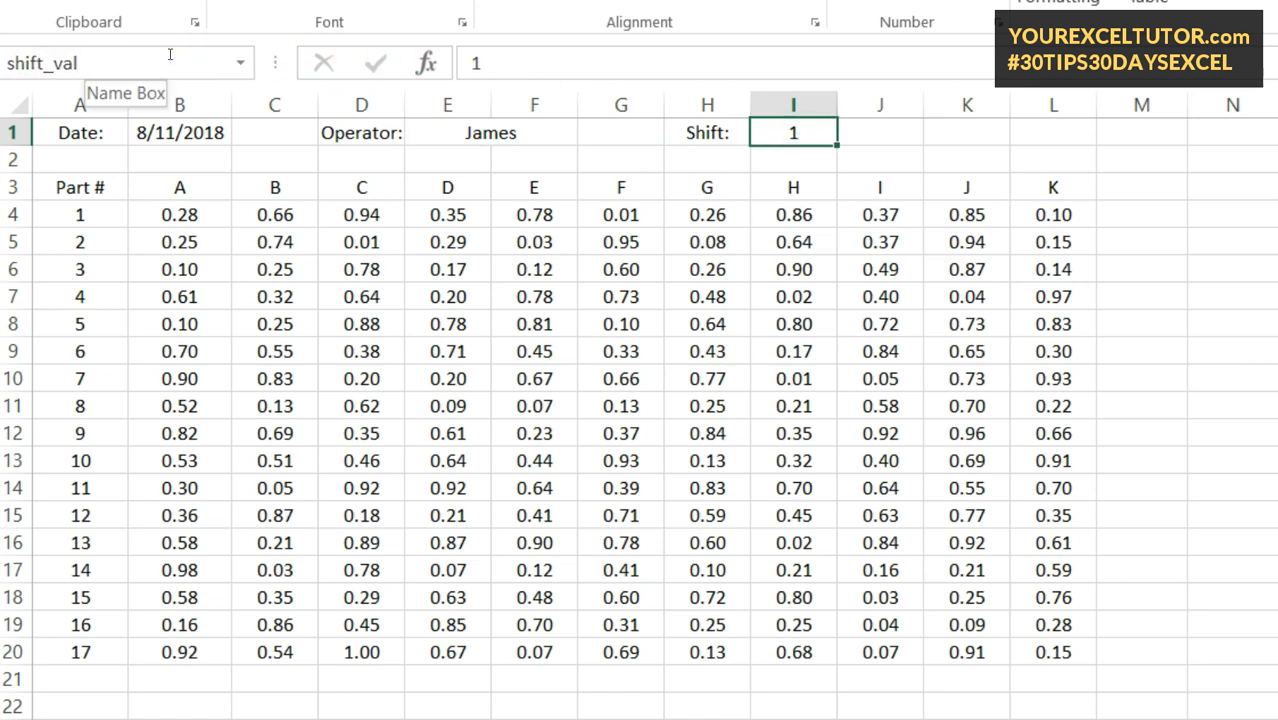
- Jump from a cell inside the table to the operator cell using its defined name oper_val
left_click(422, 363)
left_click(240, 63)
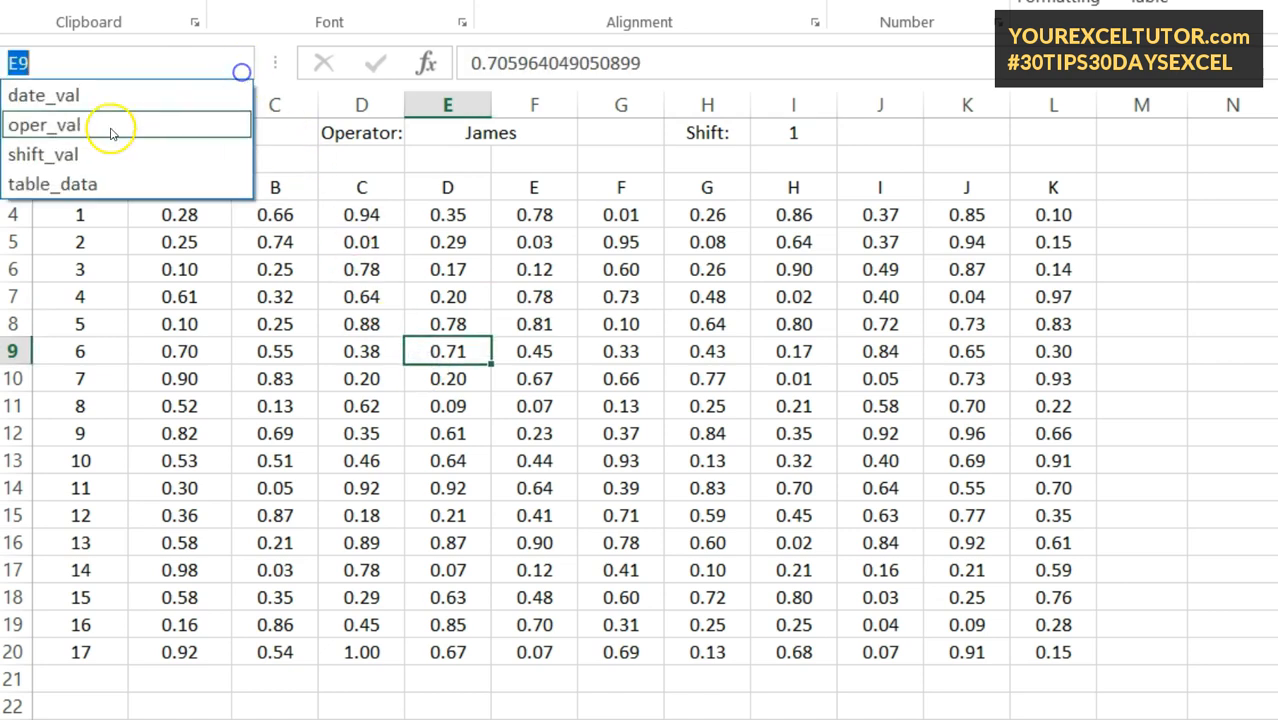
left_click(122, 126)
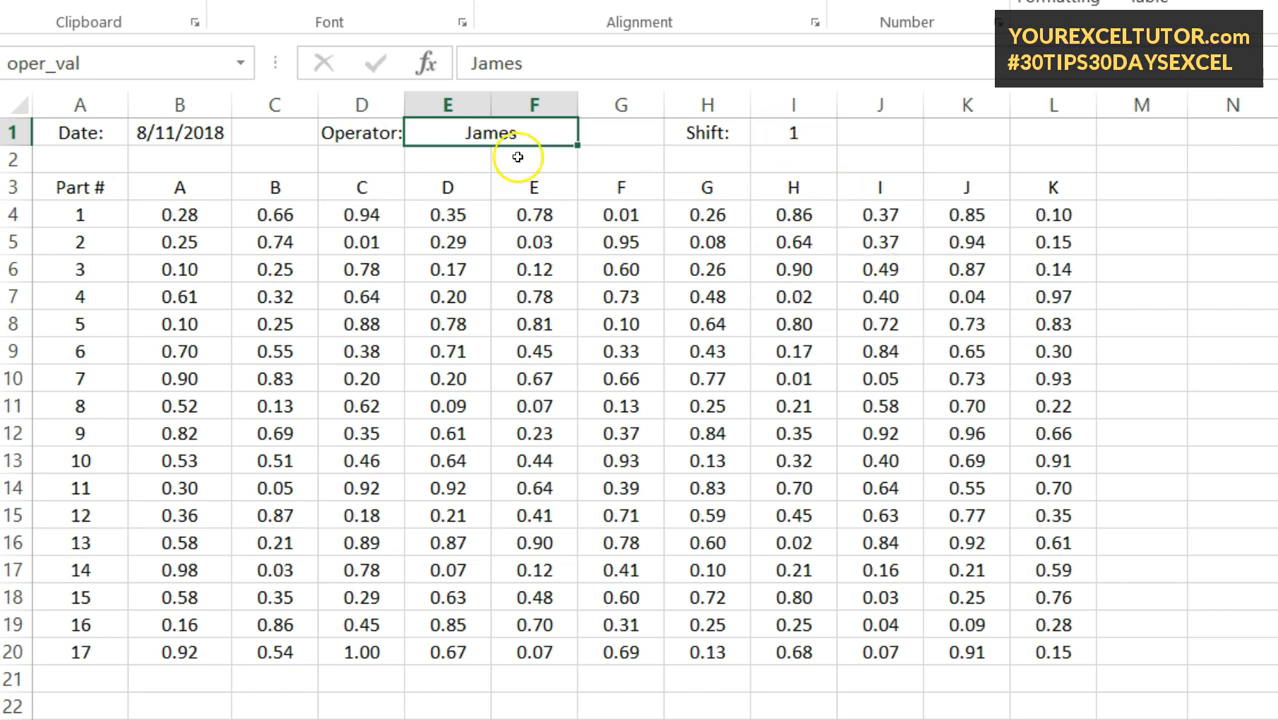
- Move the shift value cell from I1 to O10, check the vacated cell I1, and move the value back to I1
left_click(782, 132)
left_click_drag(799, 147, 1277, 379)
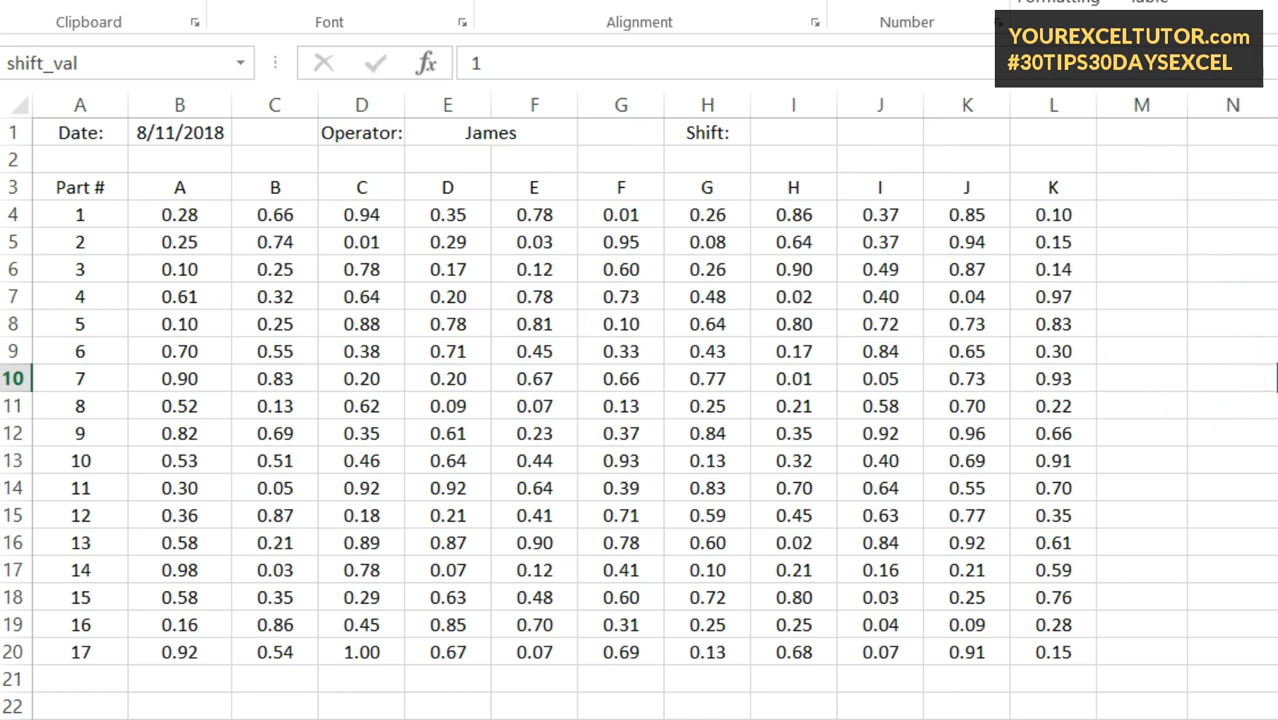
left_click(793, 138)
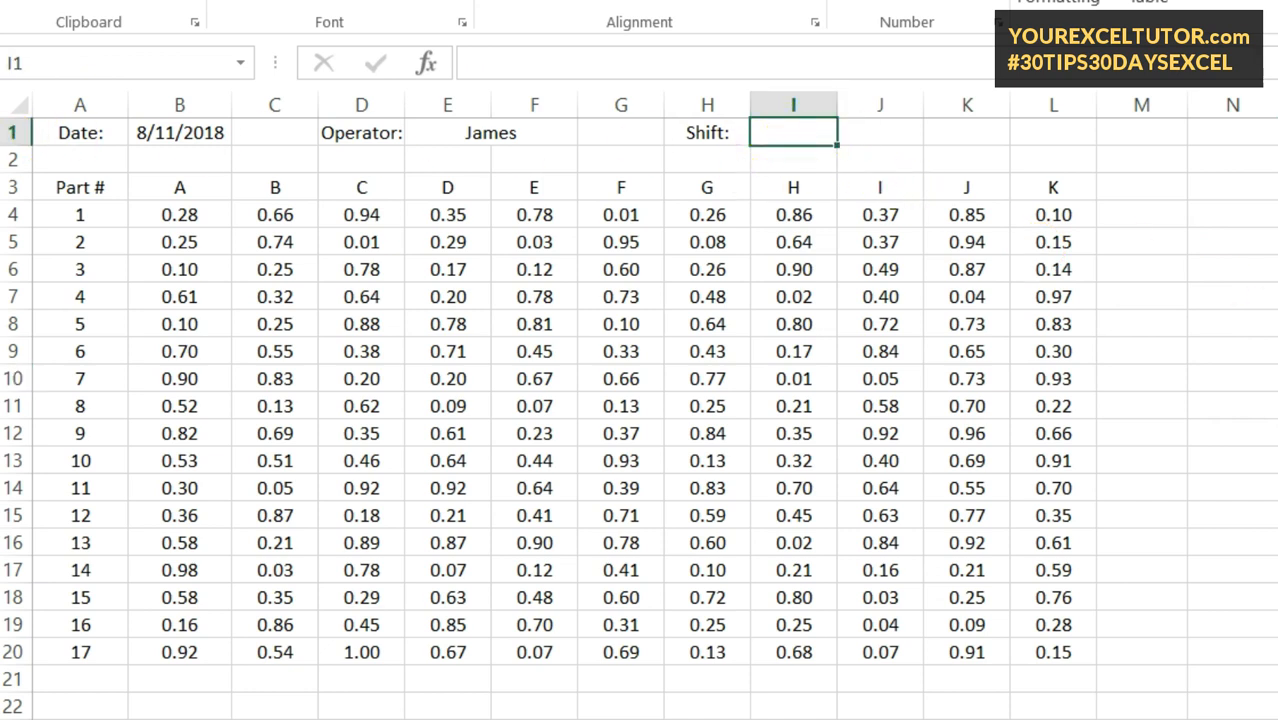
left_click(1277, 378)
left_click_drag(1277, 378, 768, 128)
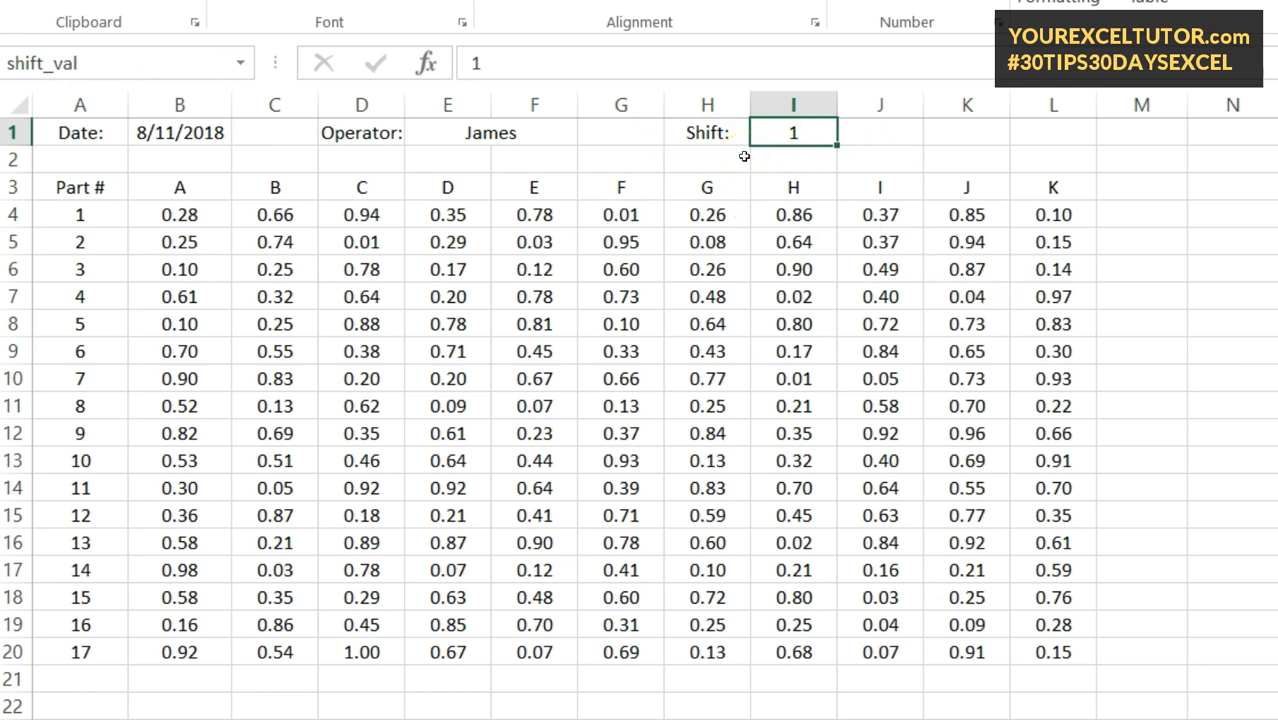
- Set the date in the date_val cell to 8-13
left_click(209, 133)
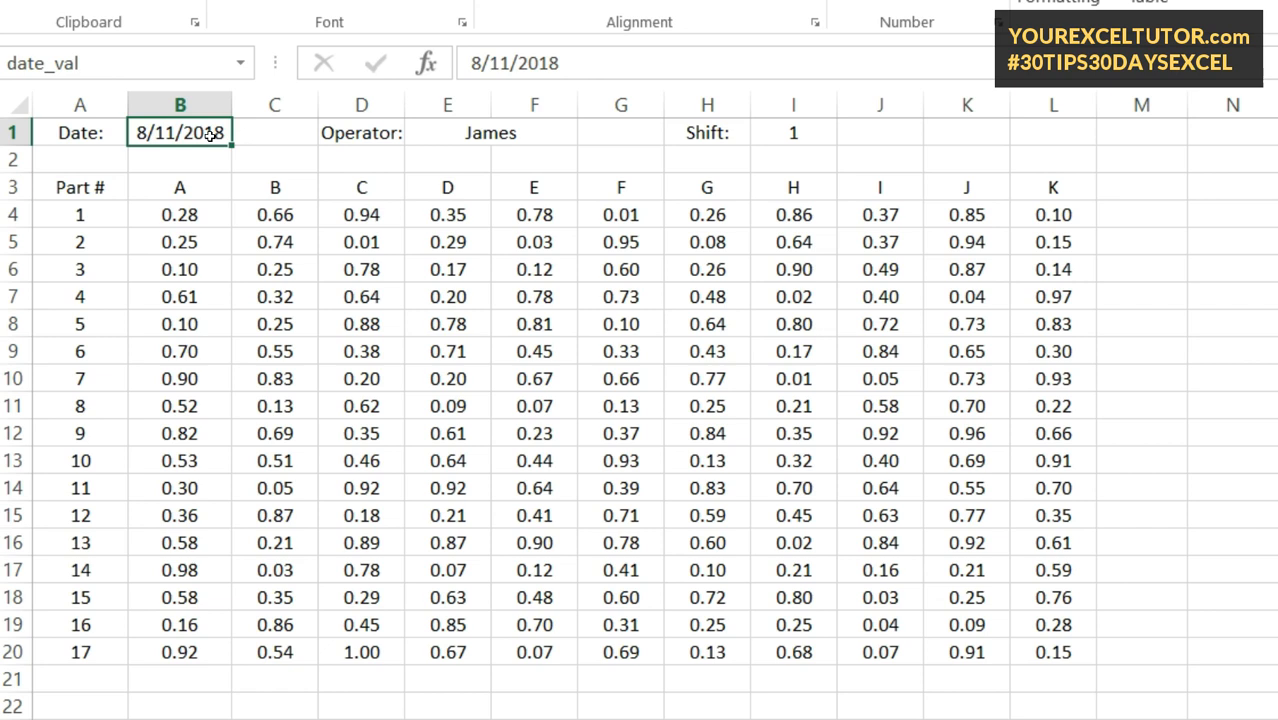
type("8-13")
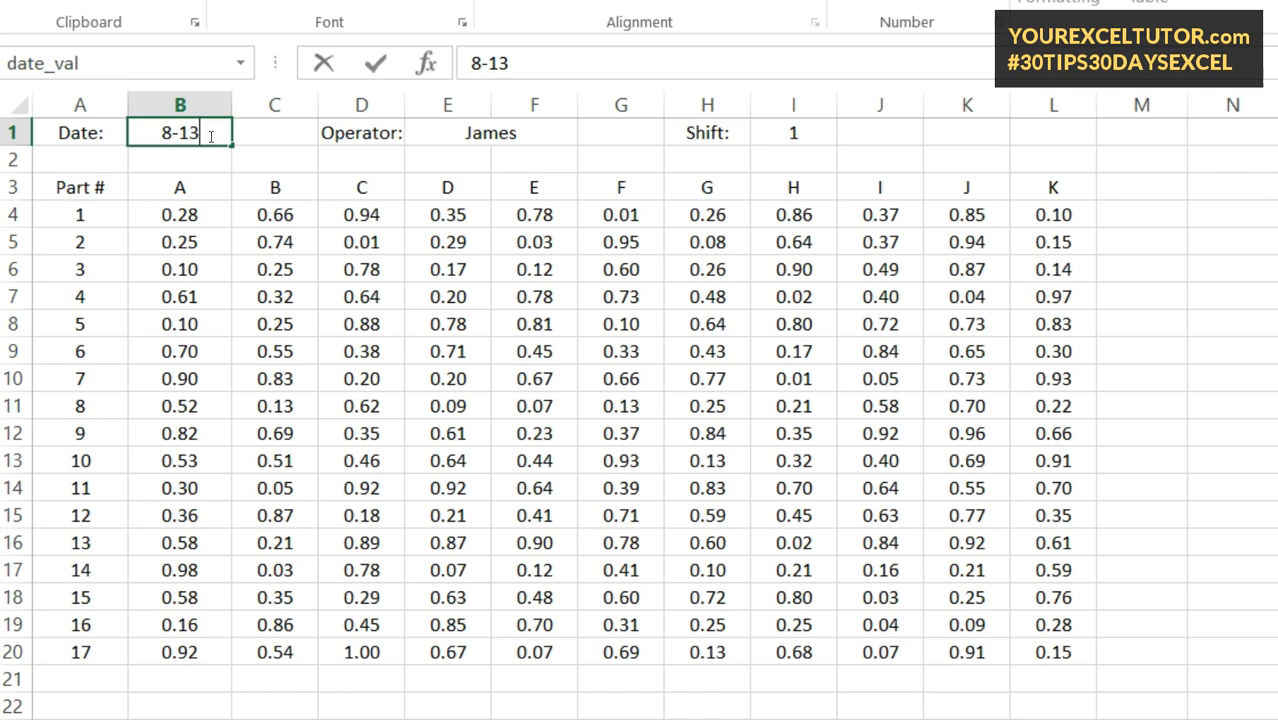
key("Return")
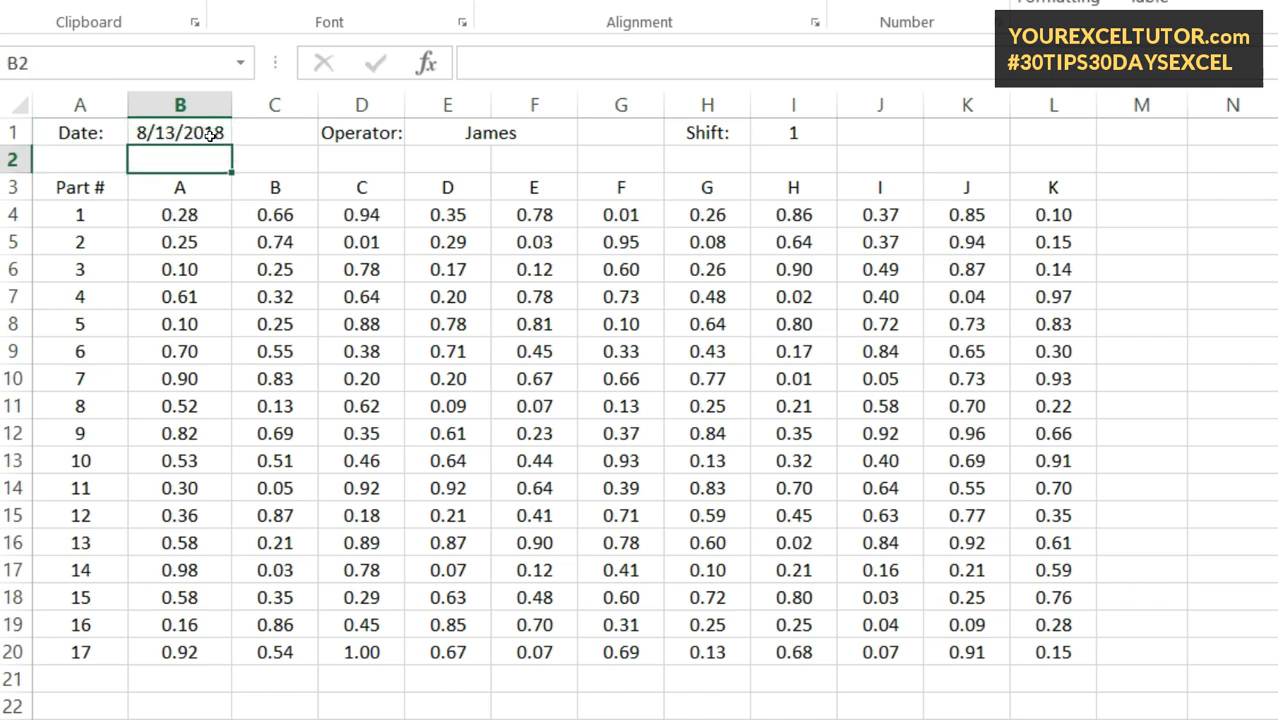
- Check the date cell's defined name, and from cell G9 inside the table view the list of defined names
left_click(210, 135)
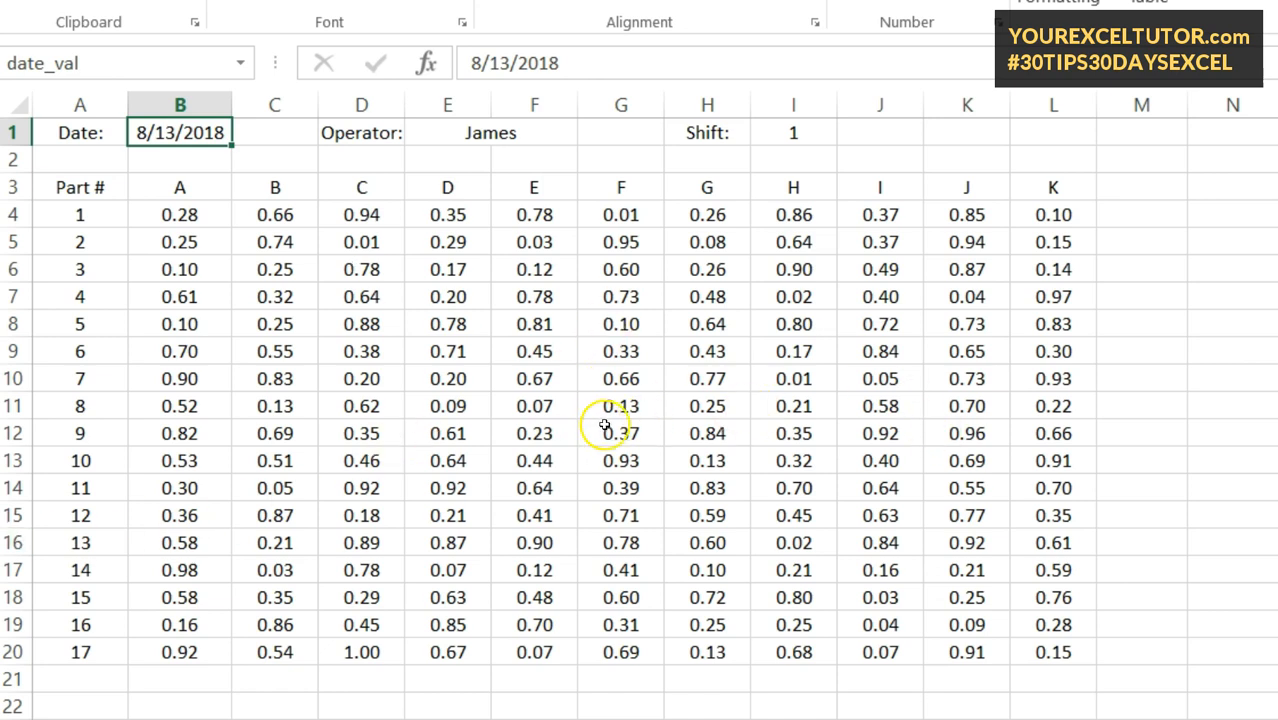
left_click(592, 350)
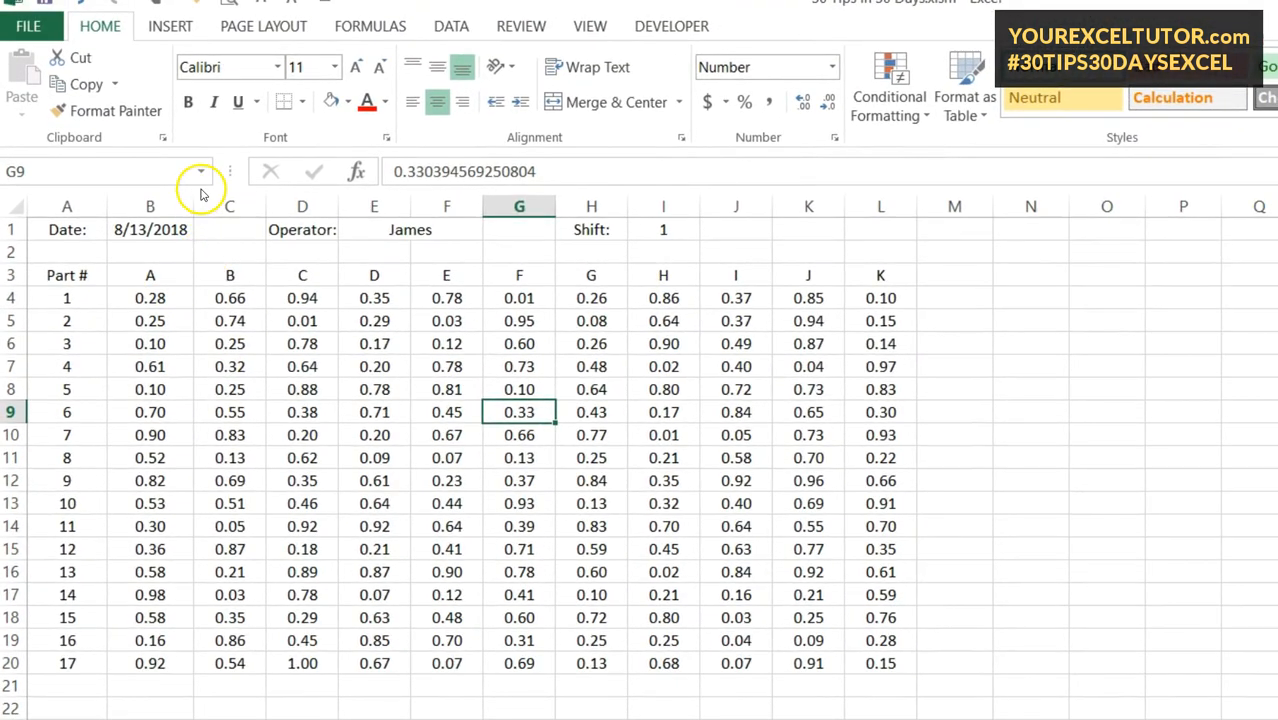
left_click(229, 95)
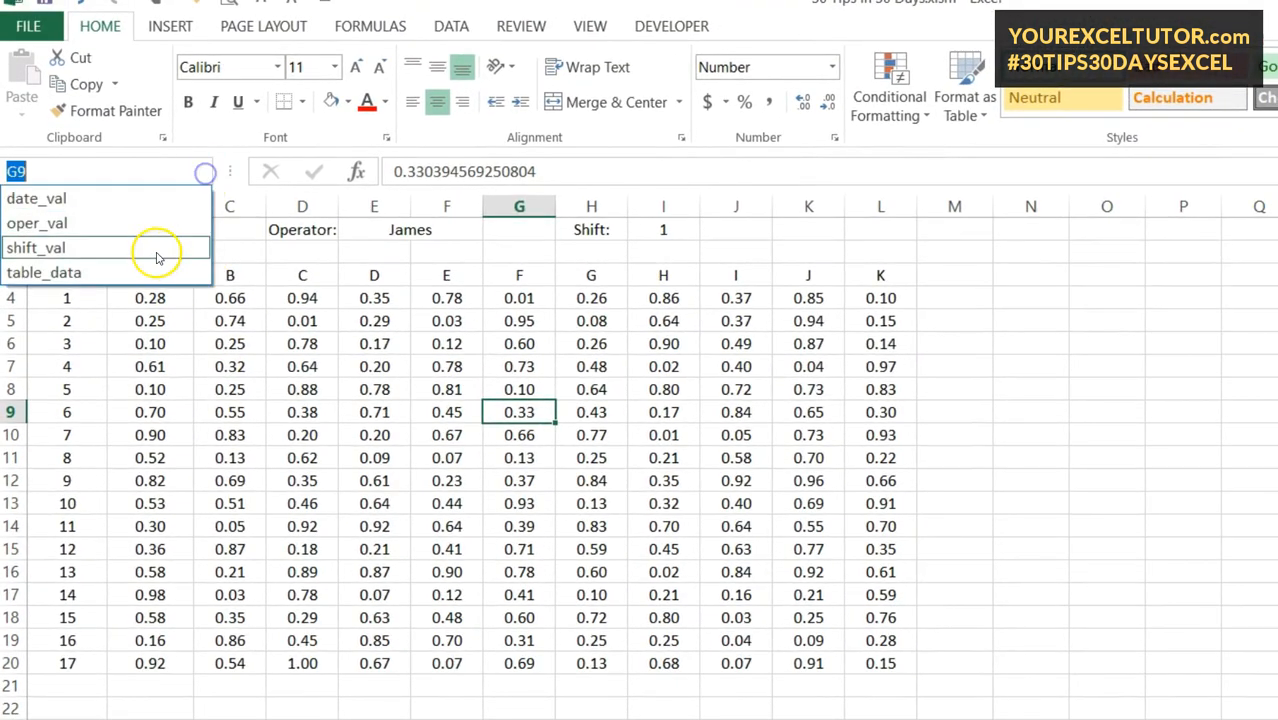
left_click(427, 392)
- Review the defined names in the Name Manager with a wider Name column, and inspect the date_val definition without changing it
left_click(386, 26)
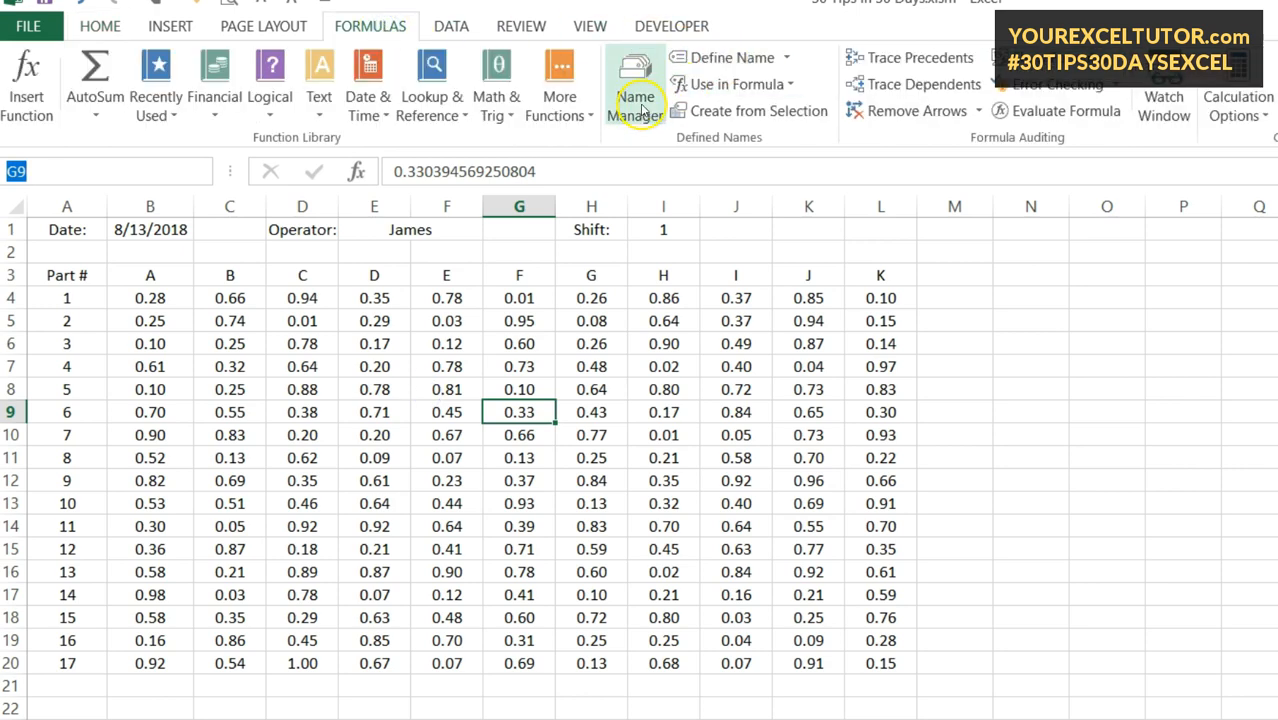
left_click(641, 108)
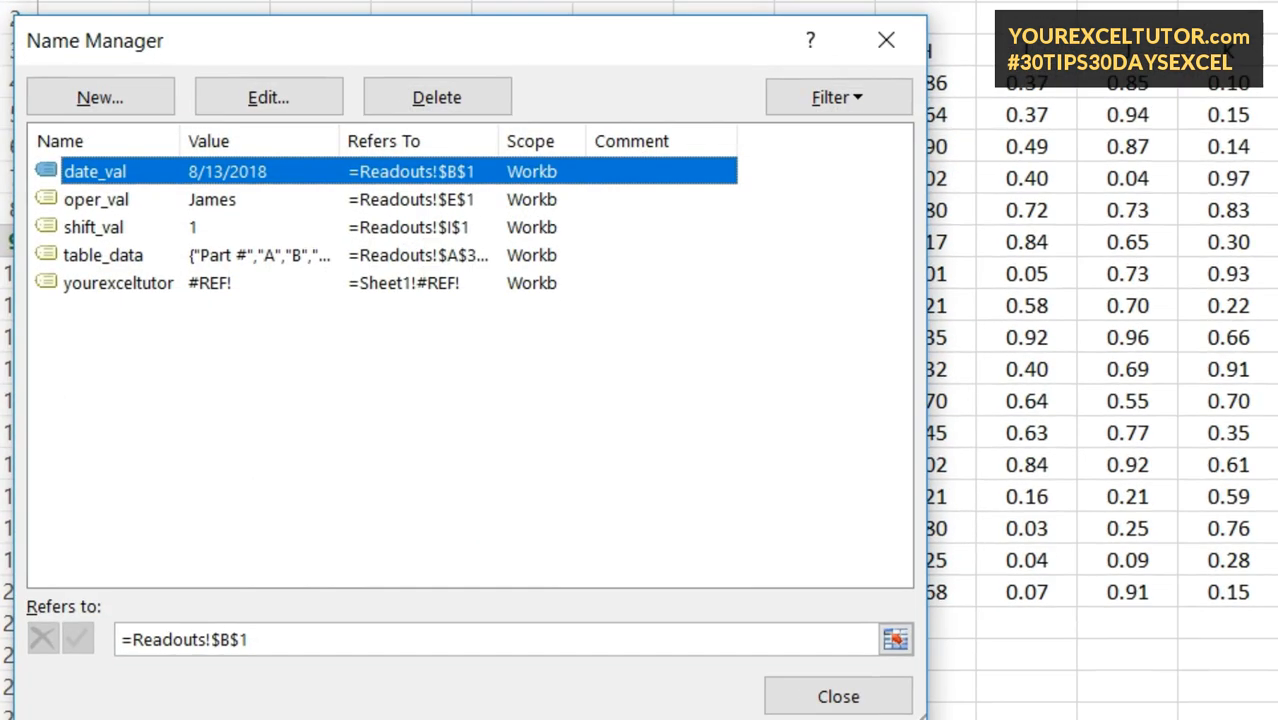
left_click_drag(181, 138, 239, 138)
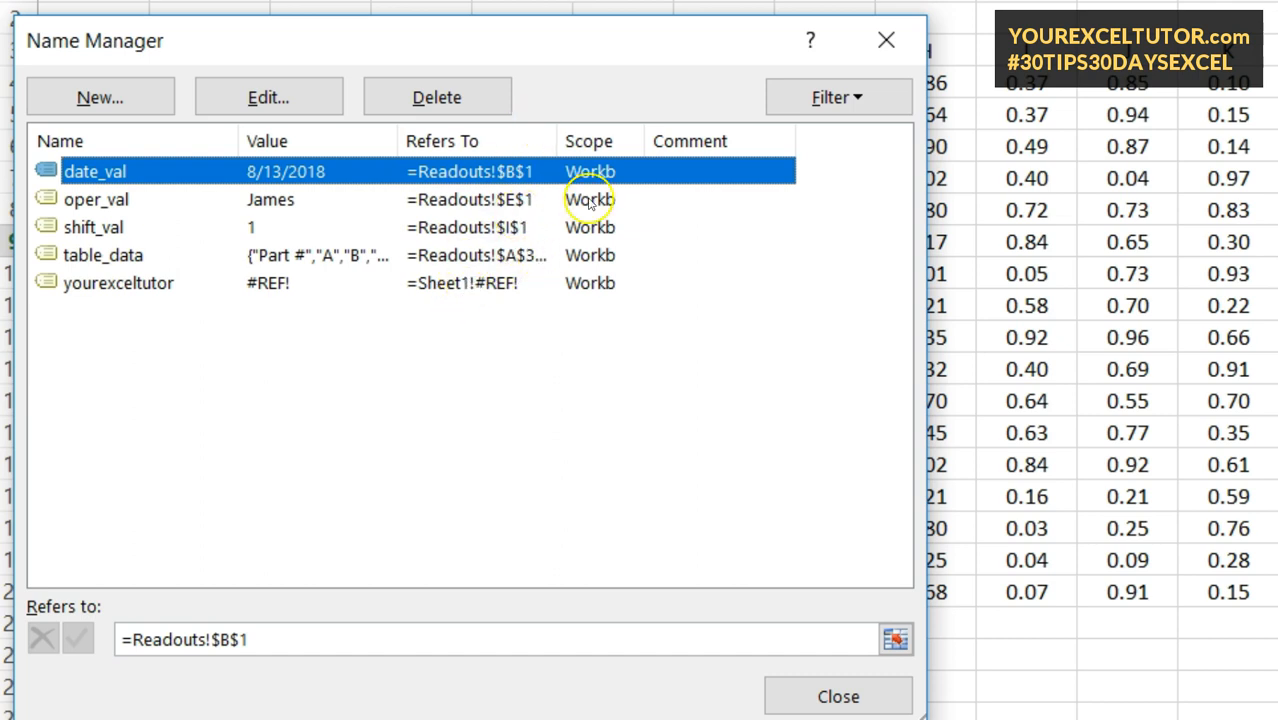
double_click(305, 176)
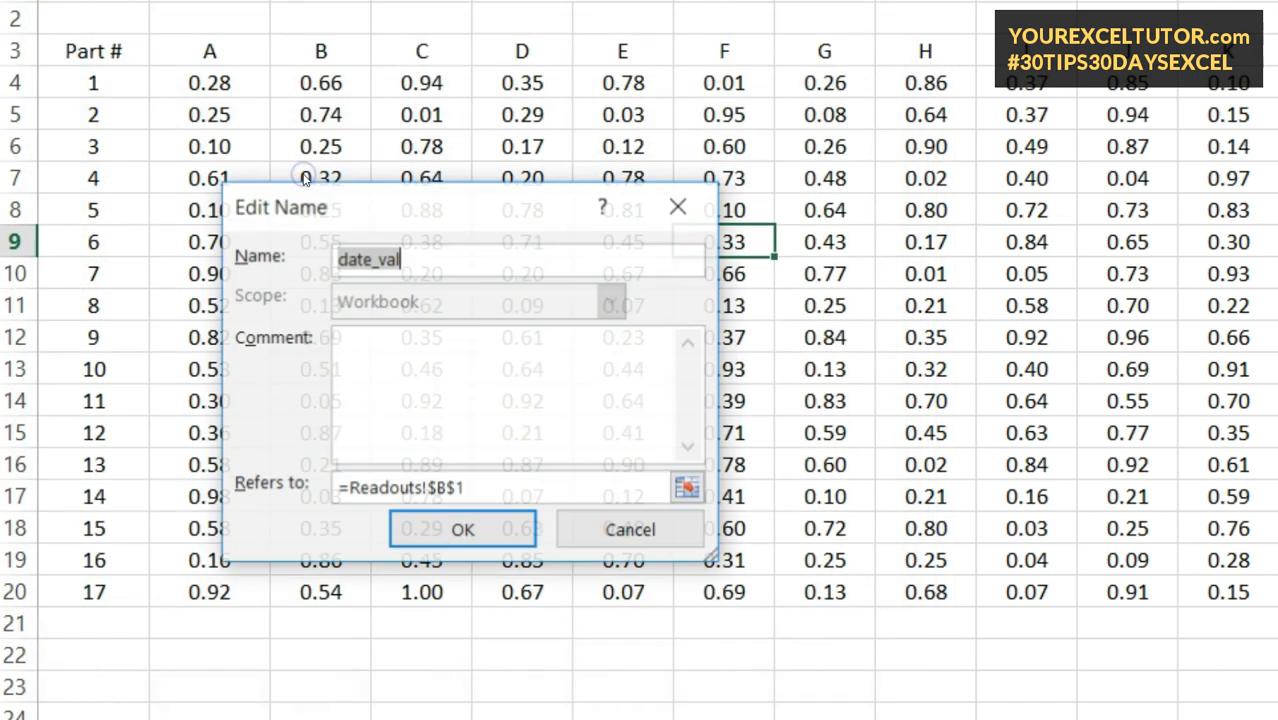
left_click(622, 531)
left_click(842, 692)
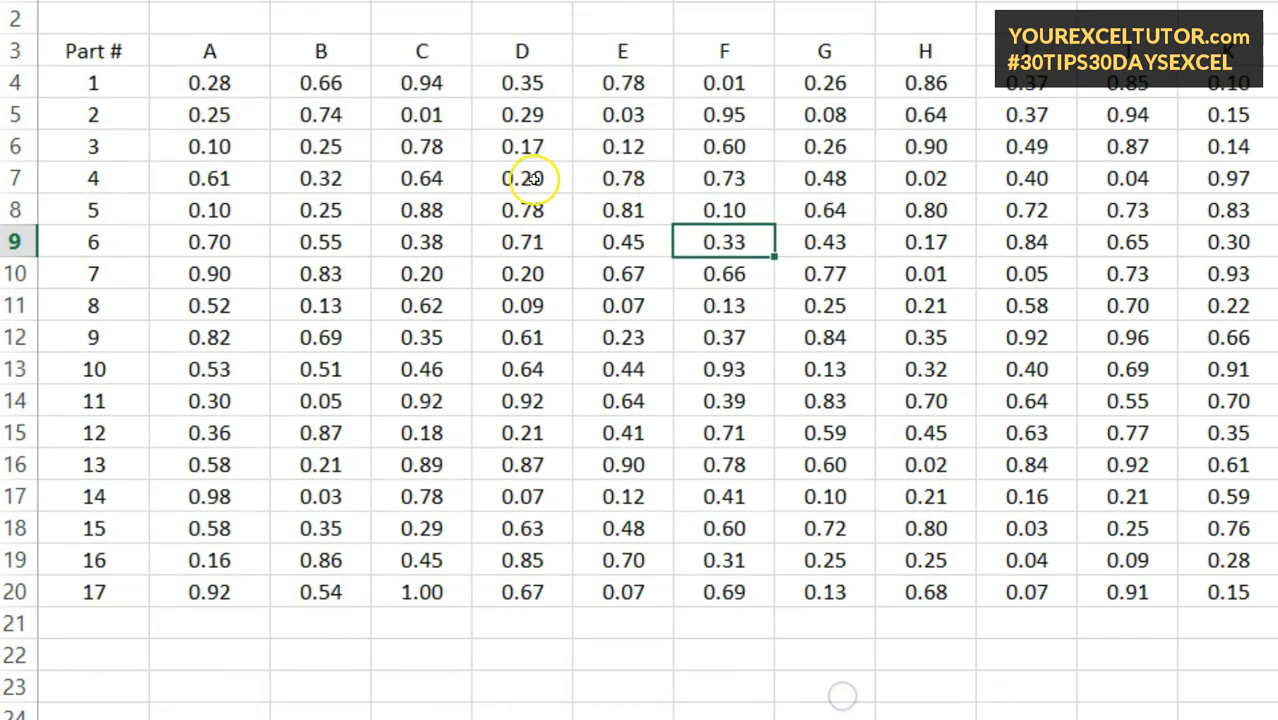